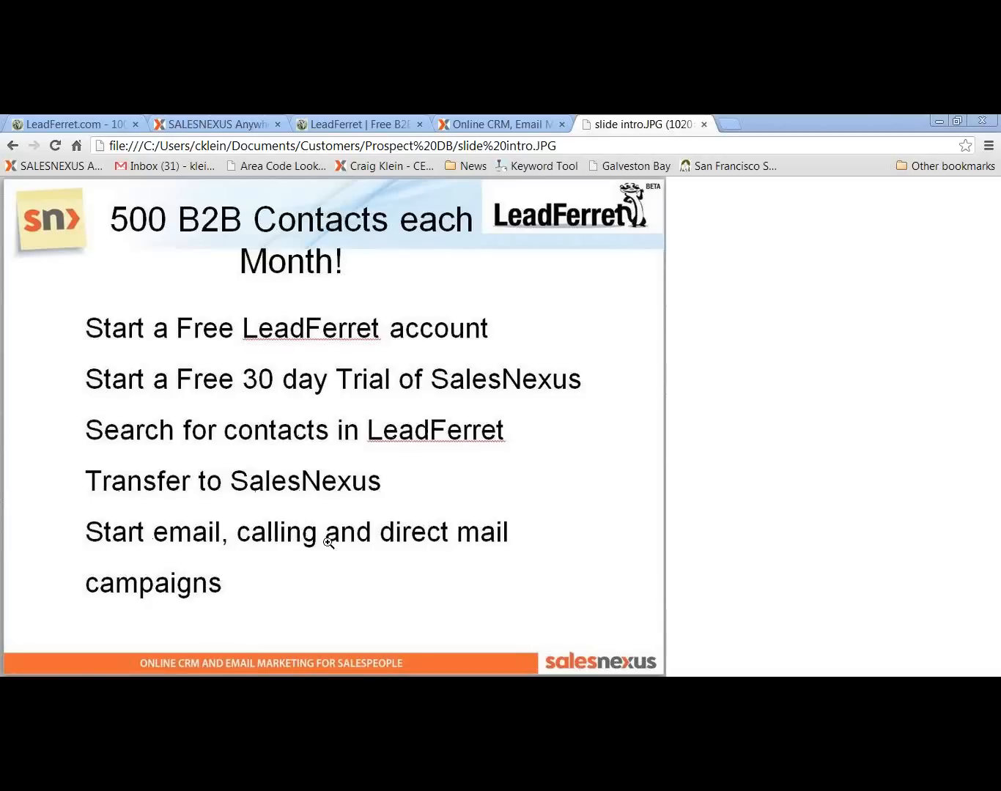
Switch to the signed-in LeadFerret account and open its contact search
left_click(380, 126)
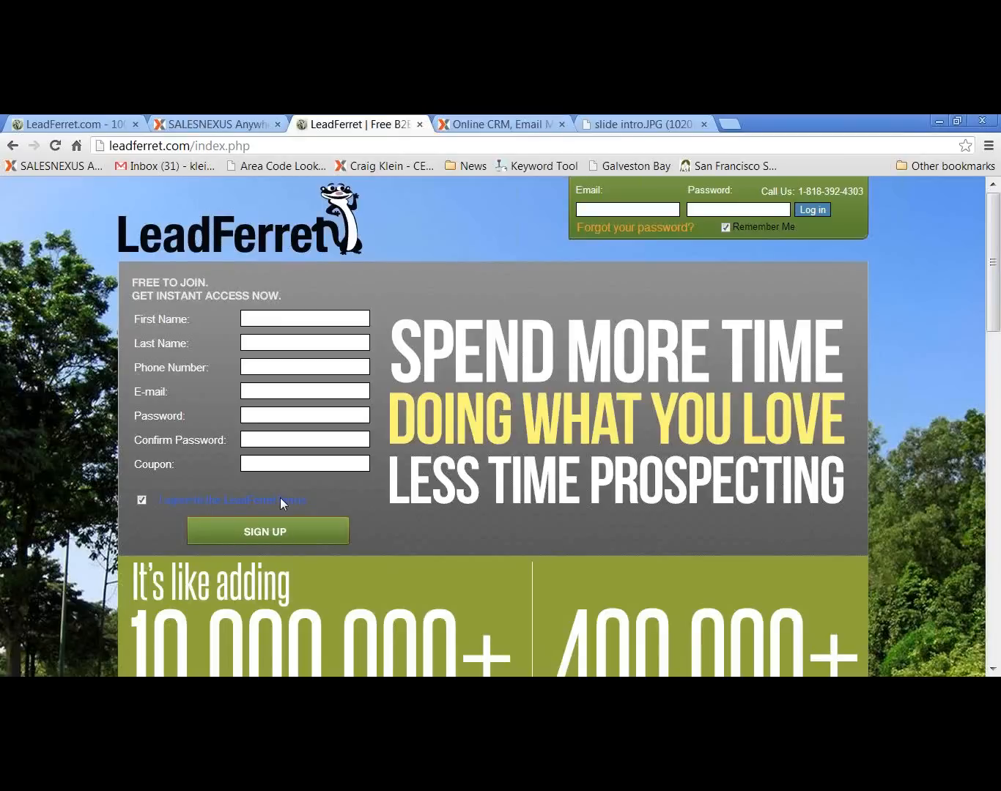
left_click(50, 123)
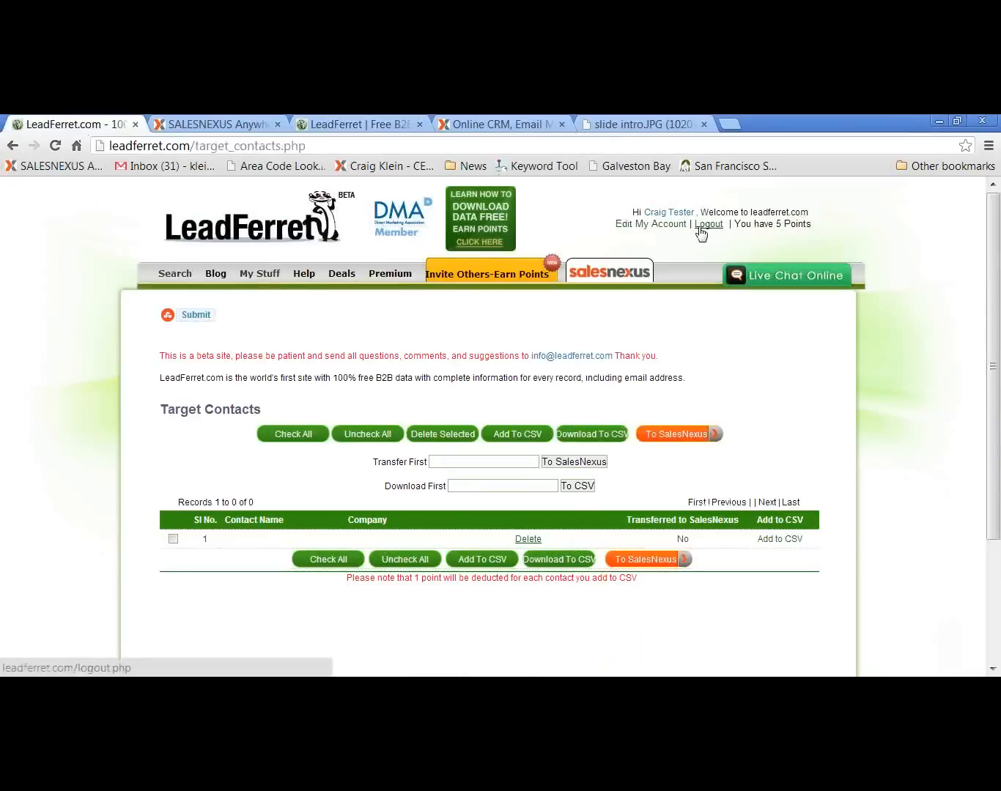
left_click(170, 274)
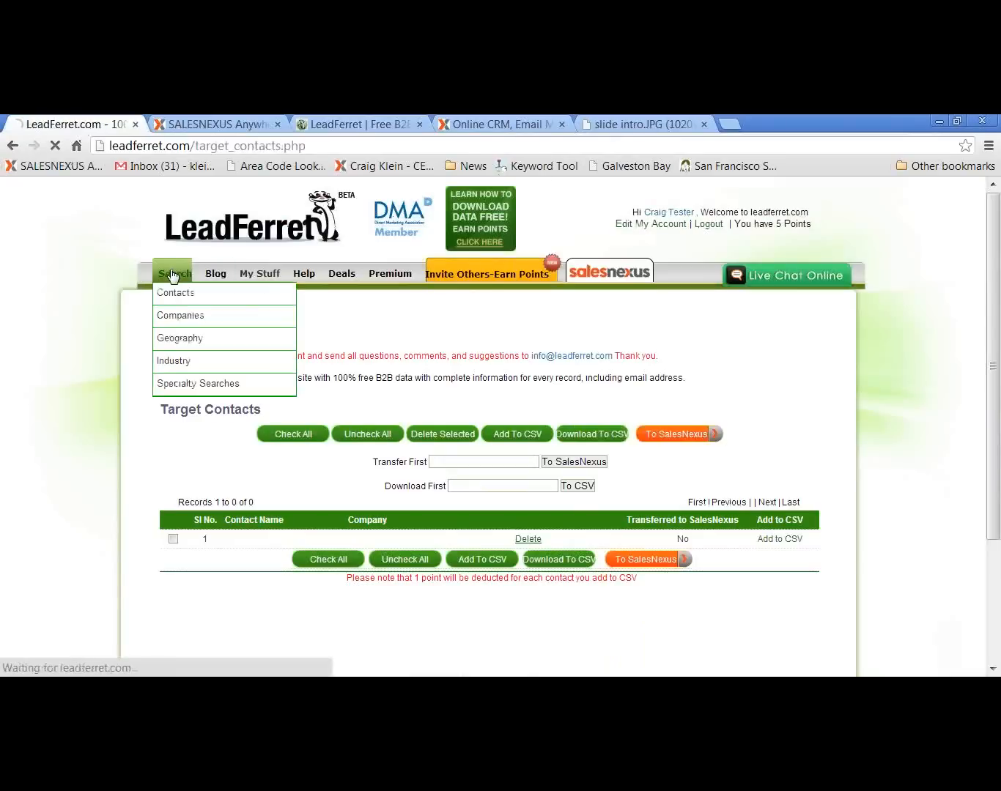
mouse_move(180, 290)
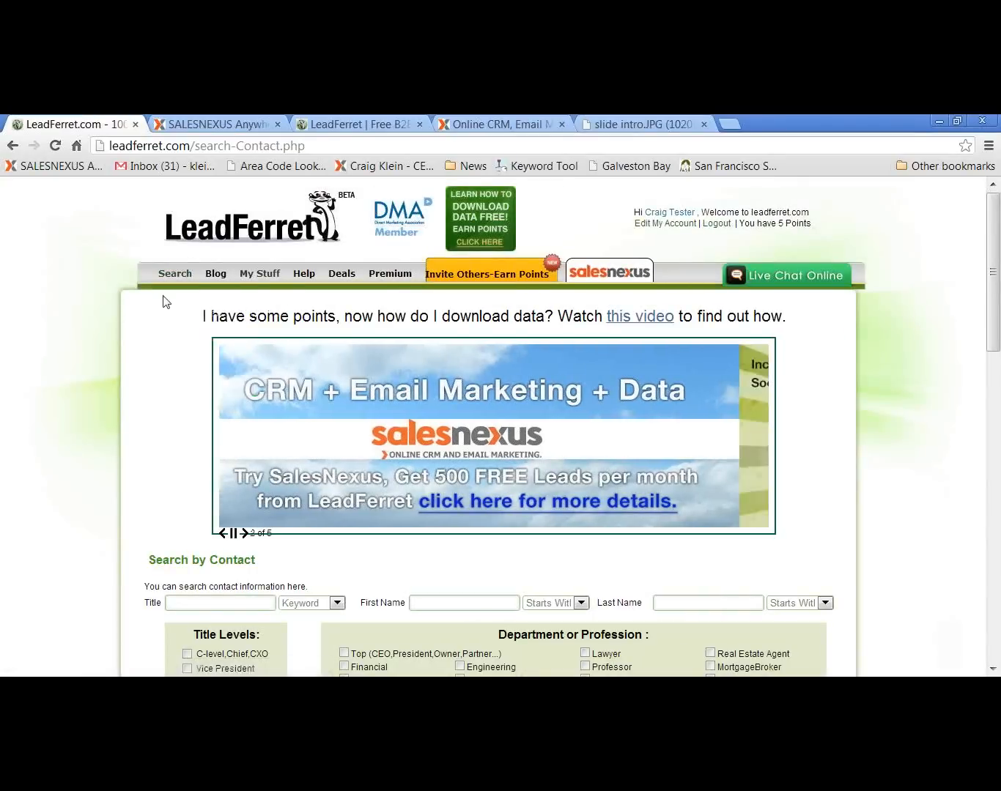
Limit the contact search to the Vice President title level and the Engineering department
scroll(151, 507, "down", 3)
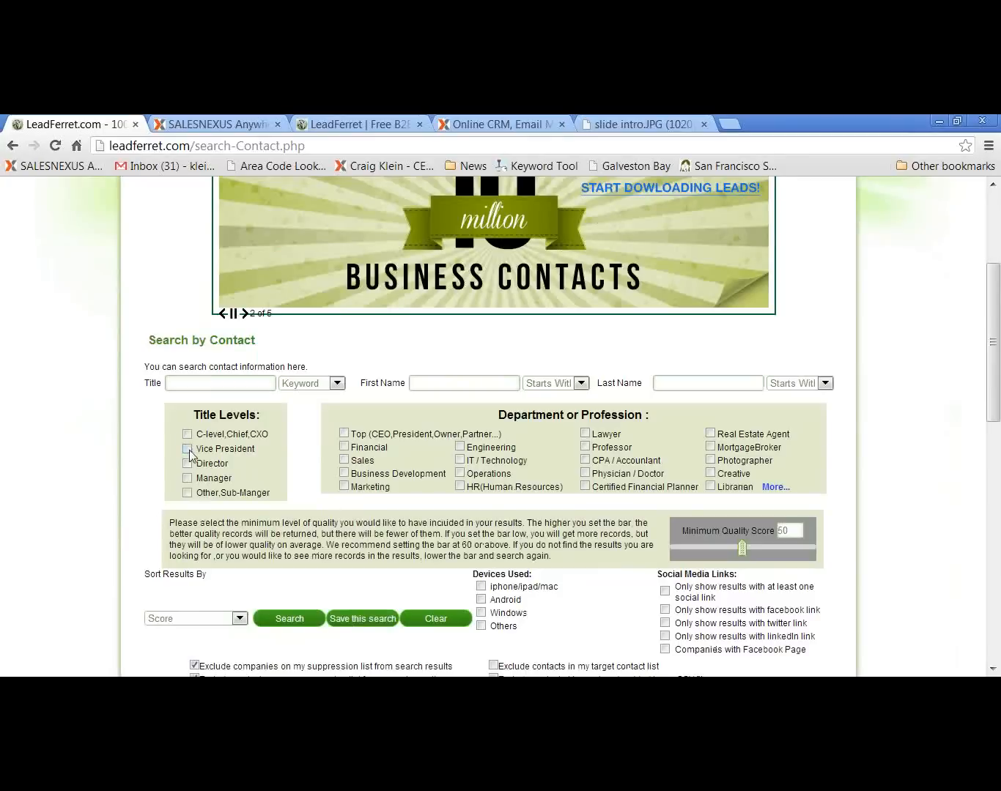
left_click(187, 449)
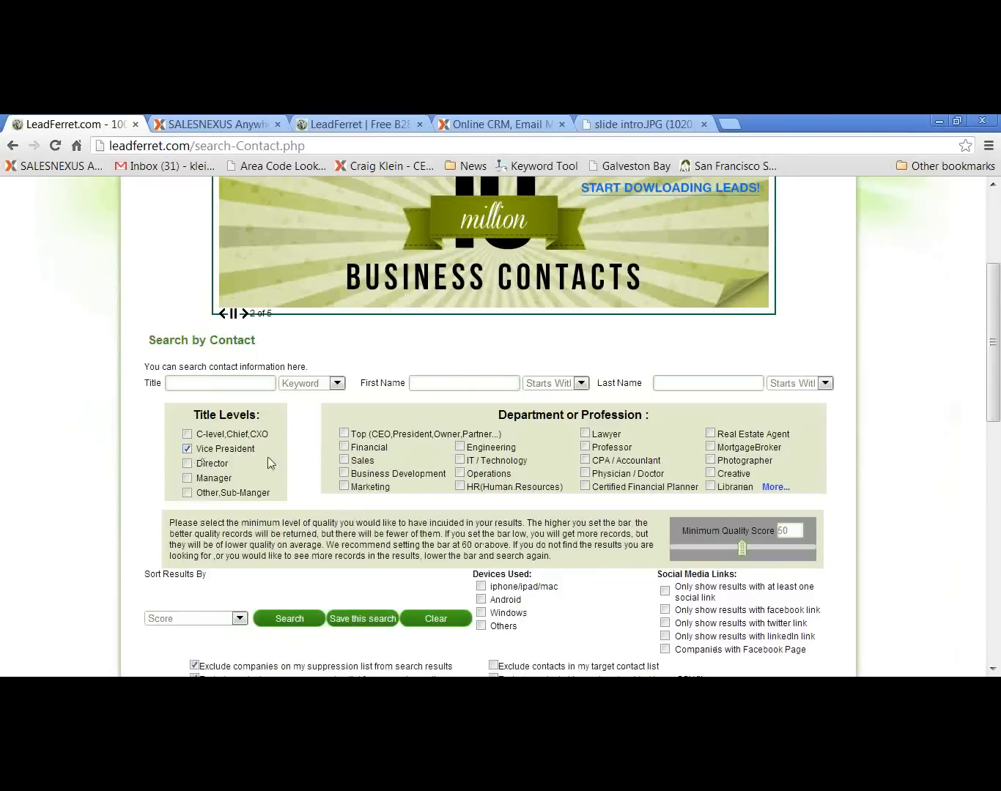
left_click(460, 447)
Set the company revenue range to 50–60 million and run the contact search
scroll(534, 476, "down", 2)
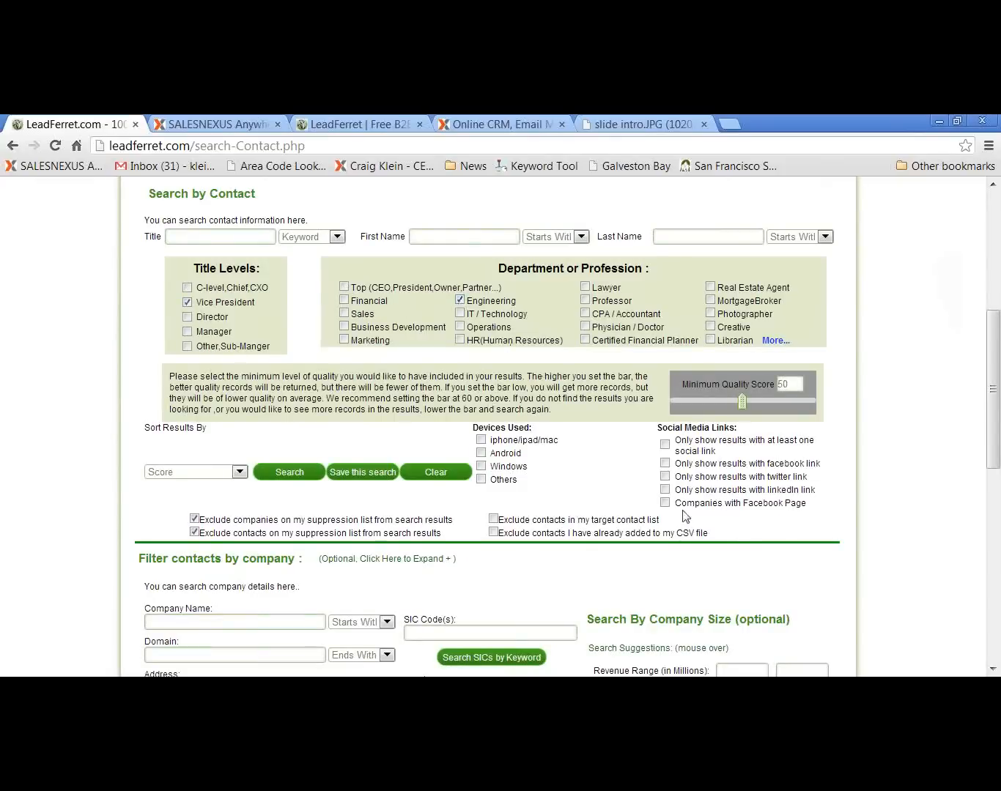
scroll(614, 497, "down", 2)
left_click(753, 528)
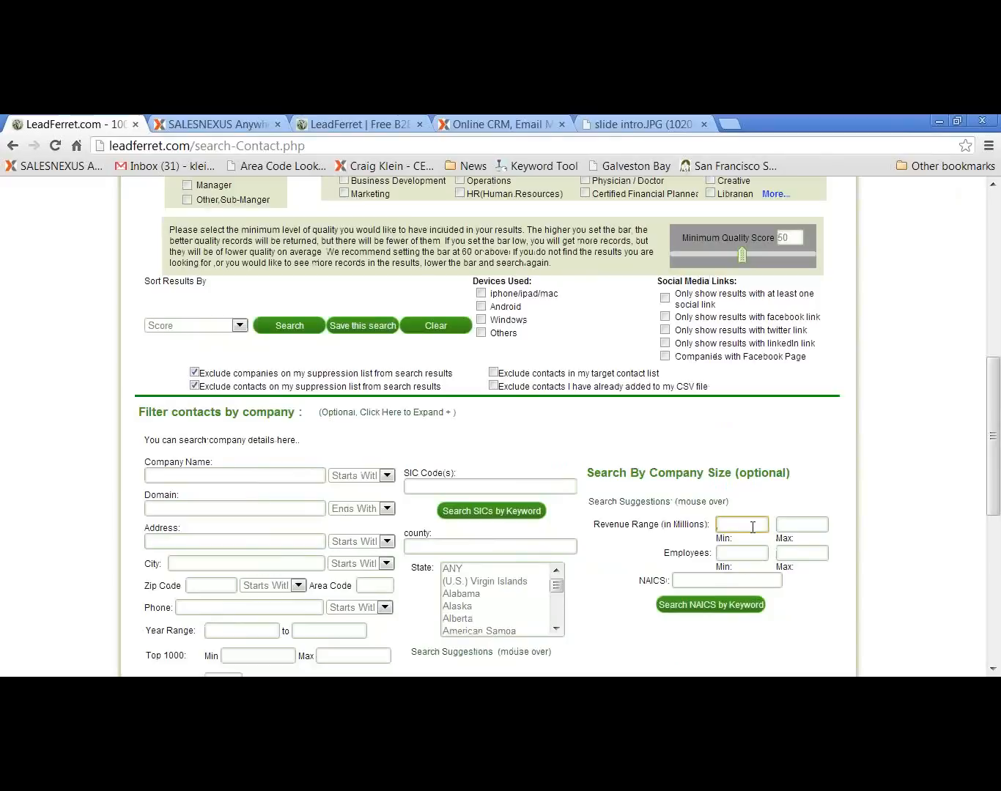
type("50")
key("Tab")
type("6")
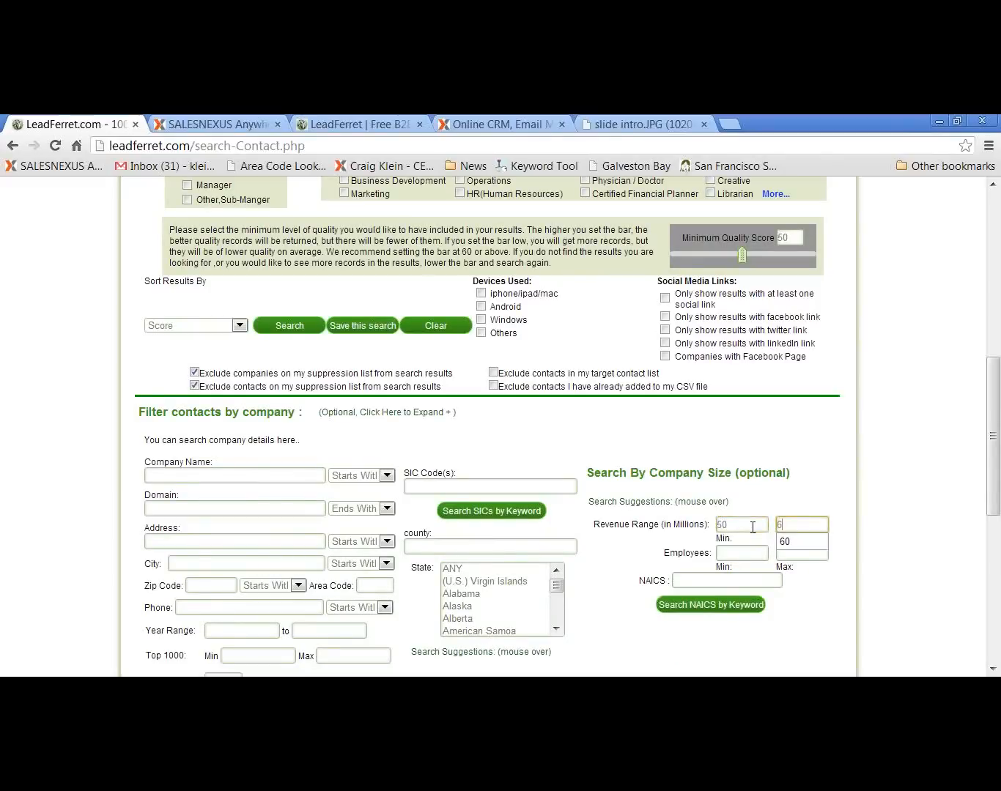
type("0")
left_click(833, 482)
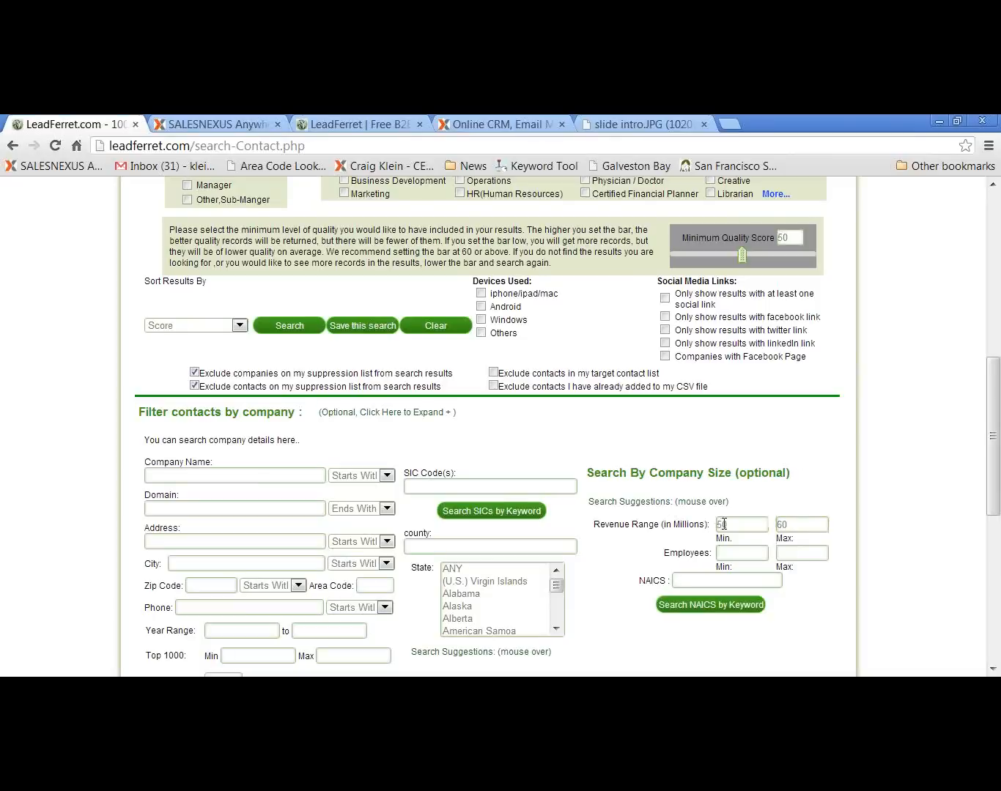
scroll(642, 541, "down", 4)
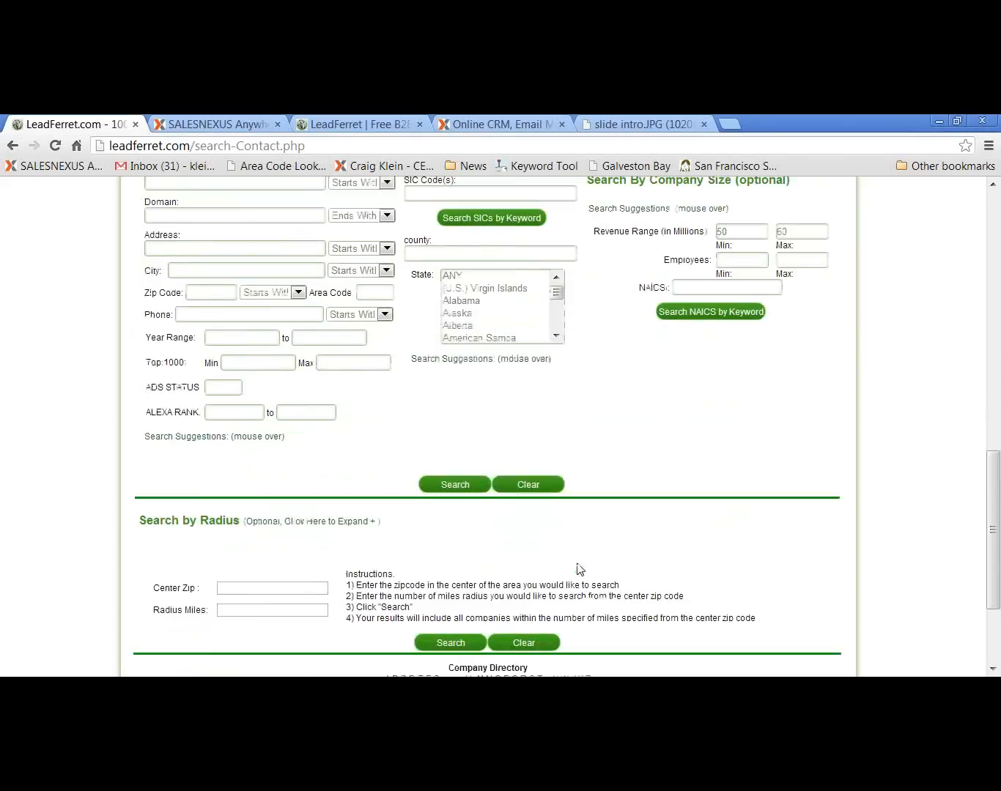
left_click(448, 484)
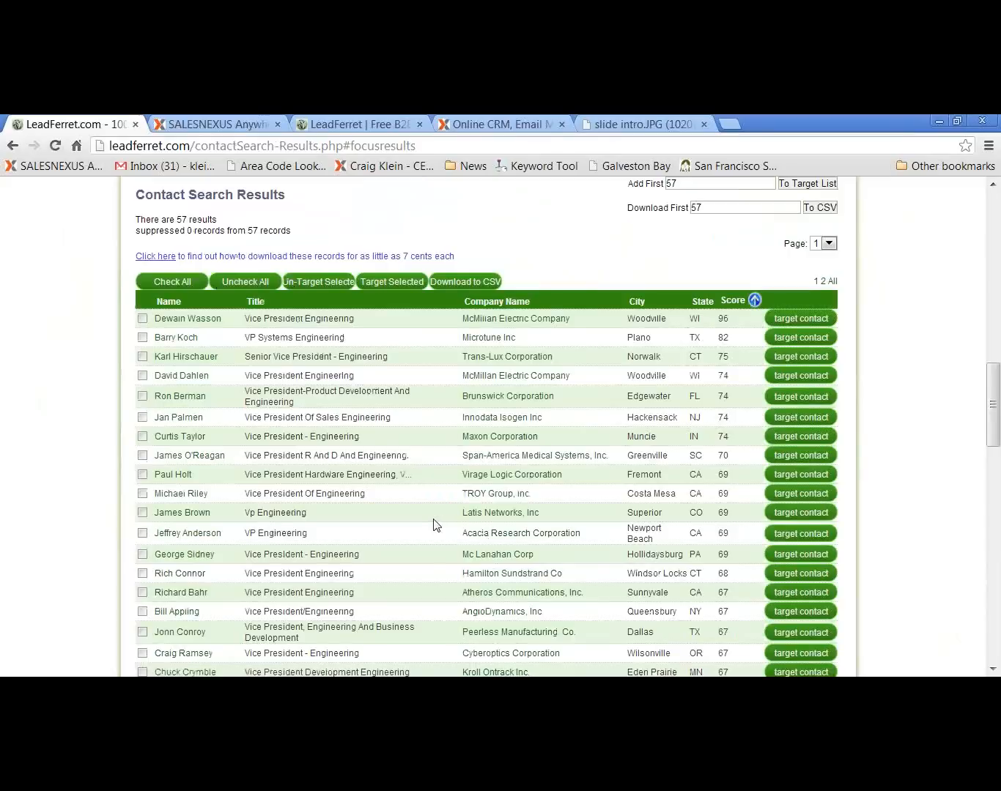
Target the selected contacts at TROY Group, Mc Lanahan, AngioDynamics, Cyberoptics, Integrated Archive Systems, Putnam Investments in Franklin and AT&T
left_click(142, 495)
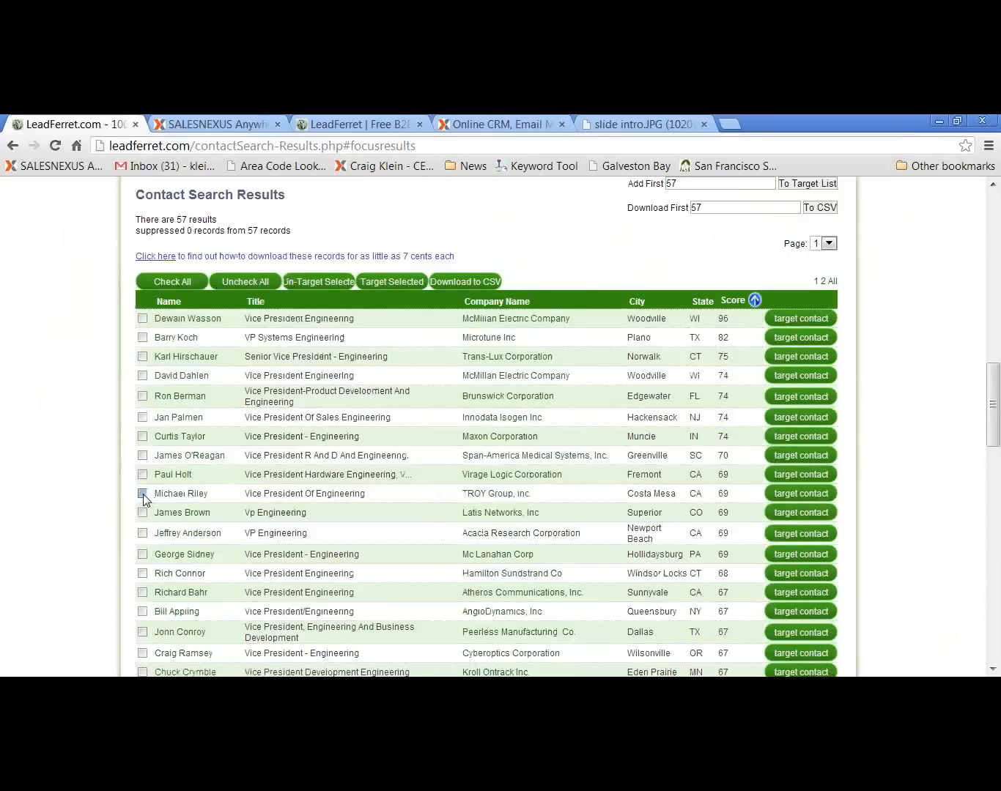
left_click(143, 554)
left_click(143, 611)
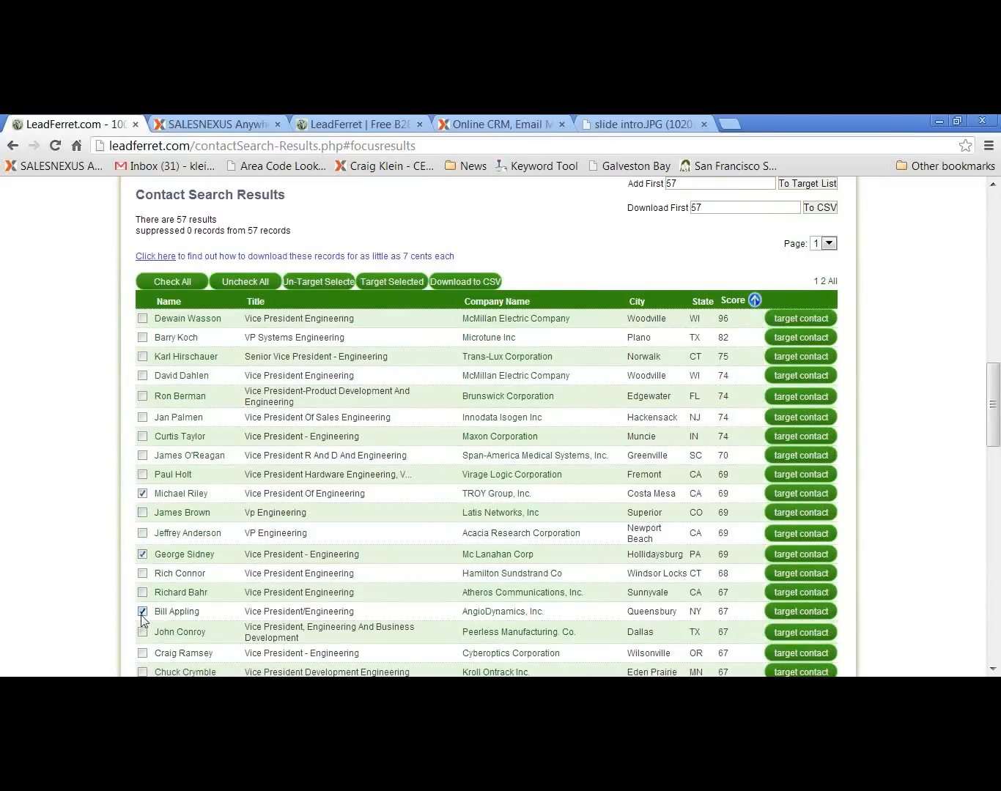
left_click(143, 653)
scroll(223, 500, "down", 3)
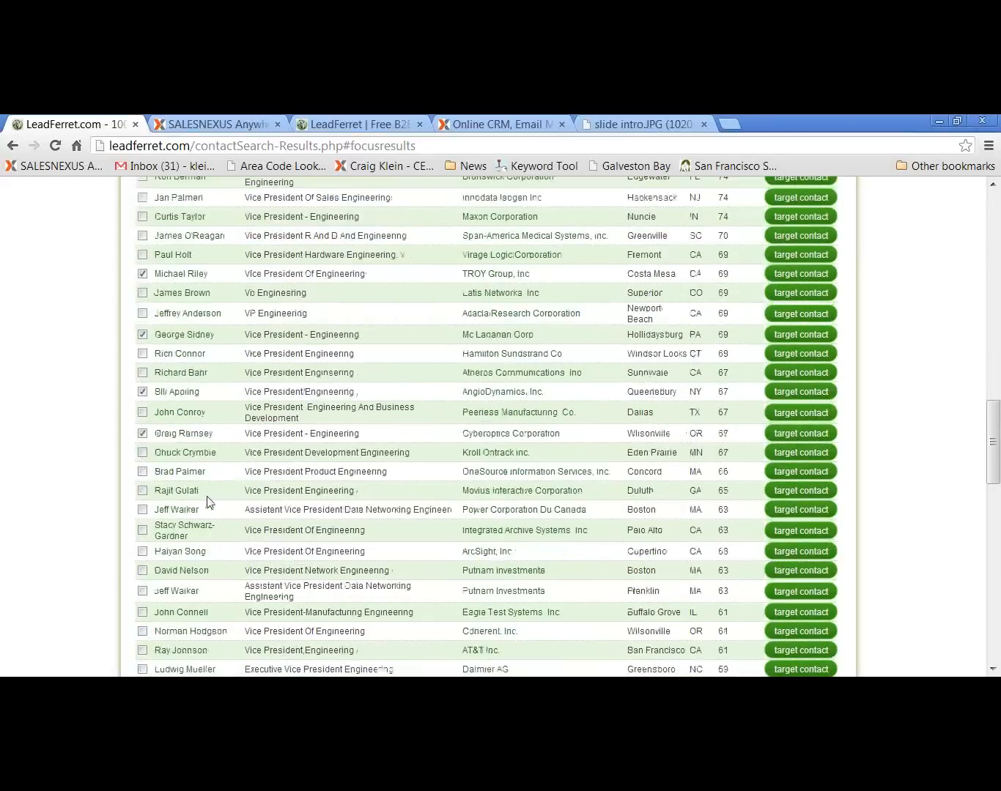
left_click(142, 529)
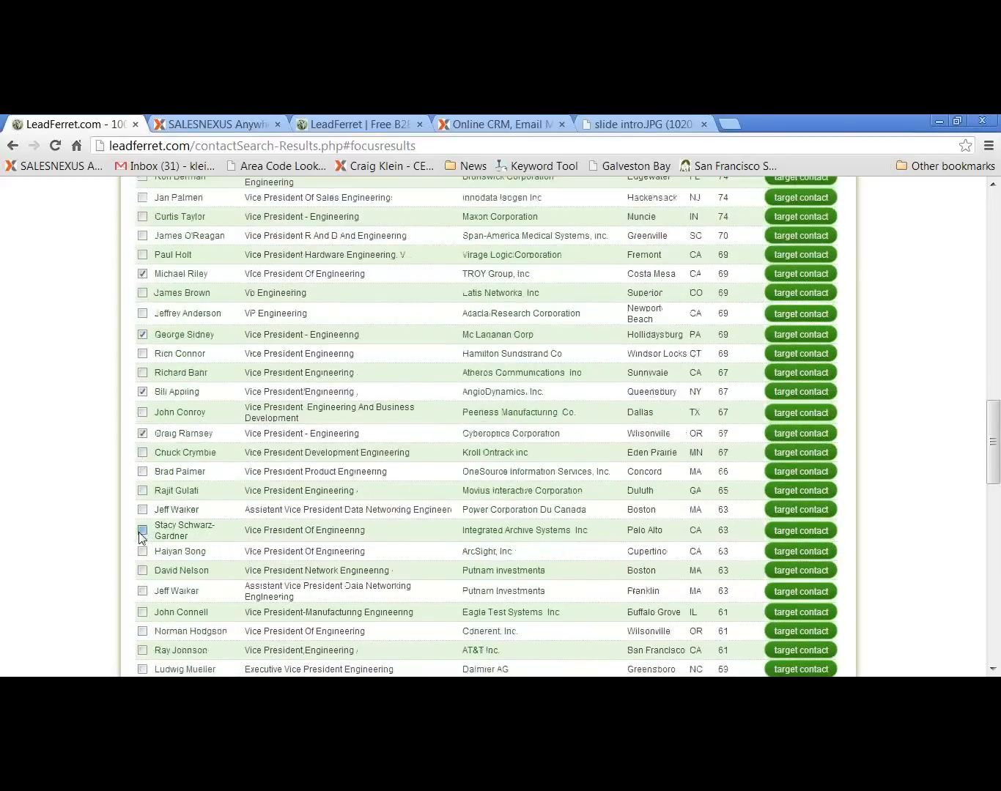
left_click(142, 591)
left_click(142, 650)
scroll(426, 509, "up", 6)
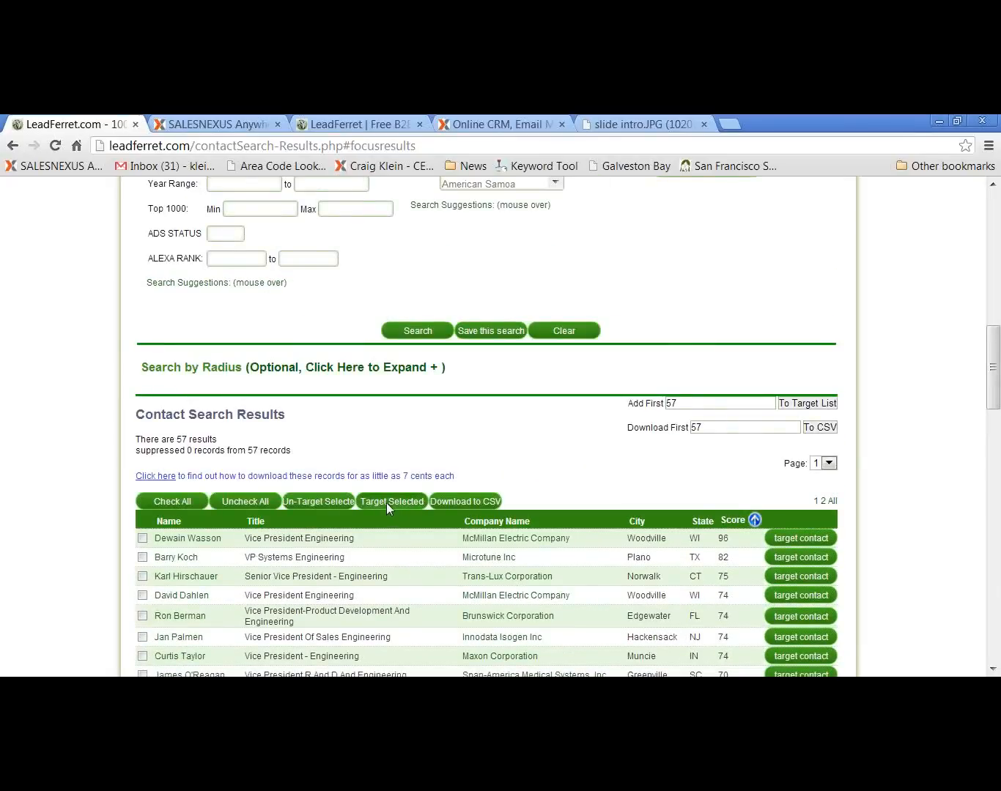
left_click(386, 504)
Open the target contacts list, select every contact and send them to the SalesNexus transfer form
scroll(388, 505, "down", 6)
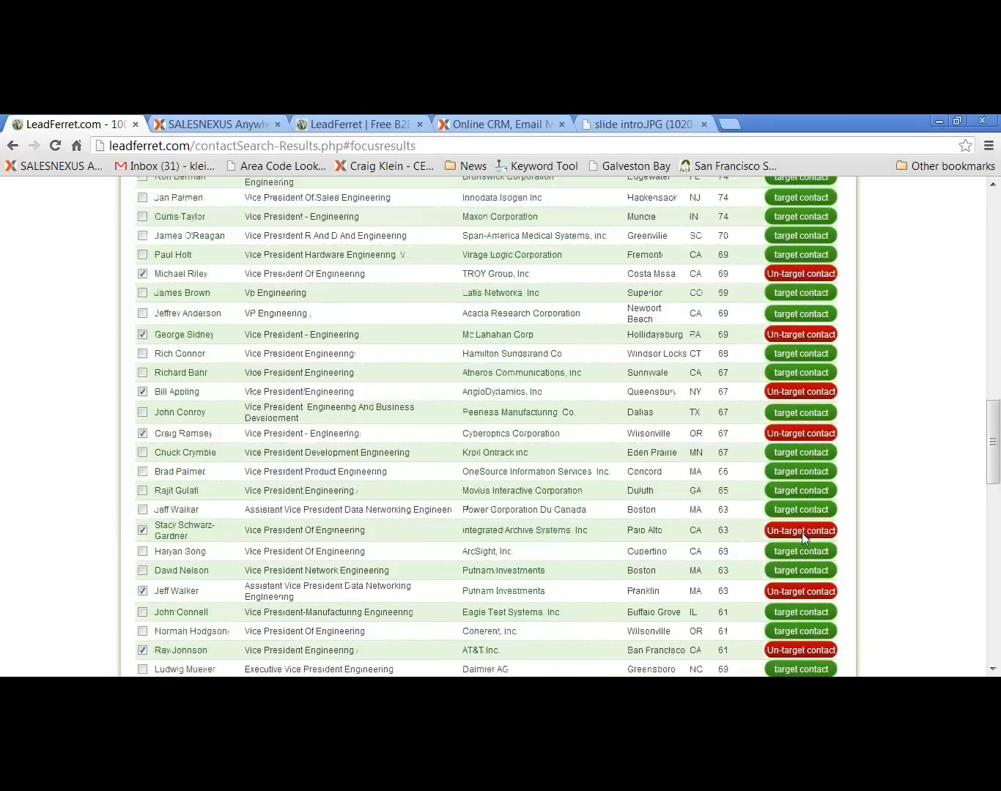
scroll(804, 394, "up", 1)
scroll(802, 389, "up", 15)
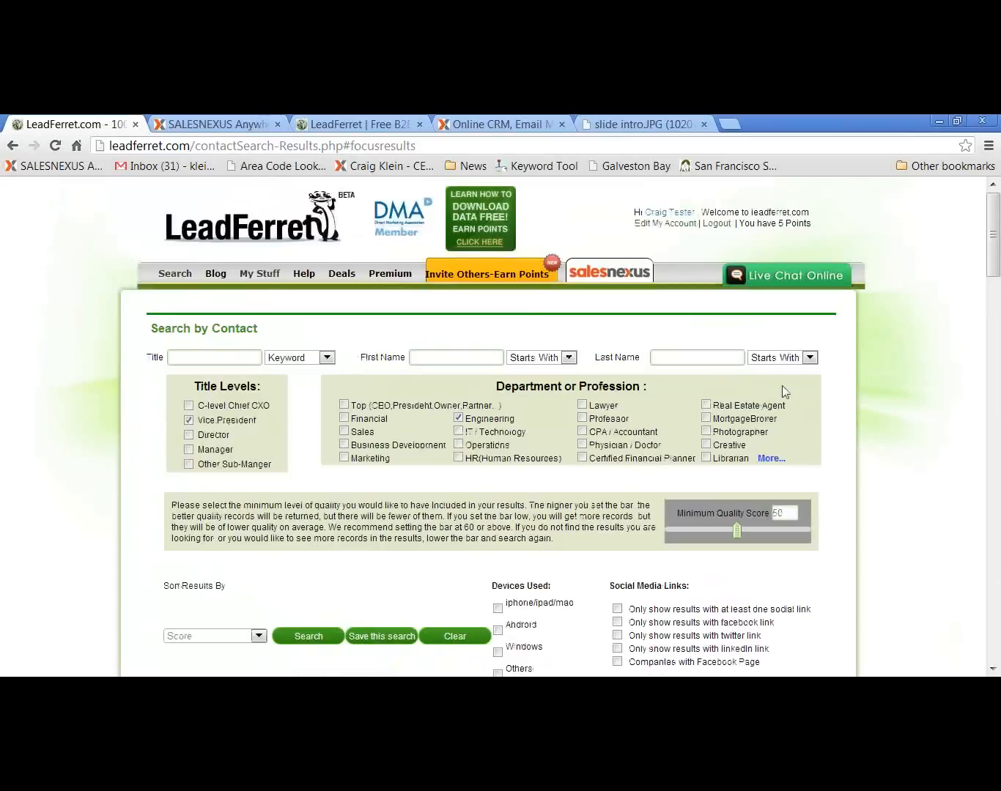
mouse_move(263, 277)
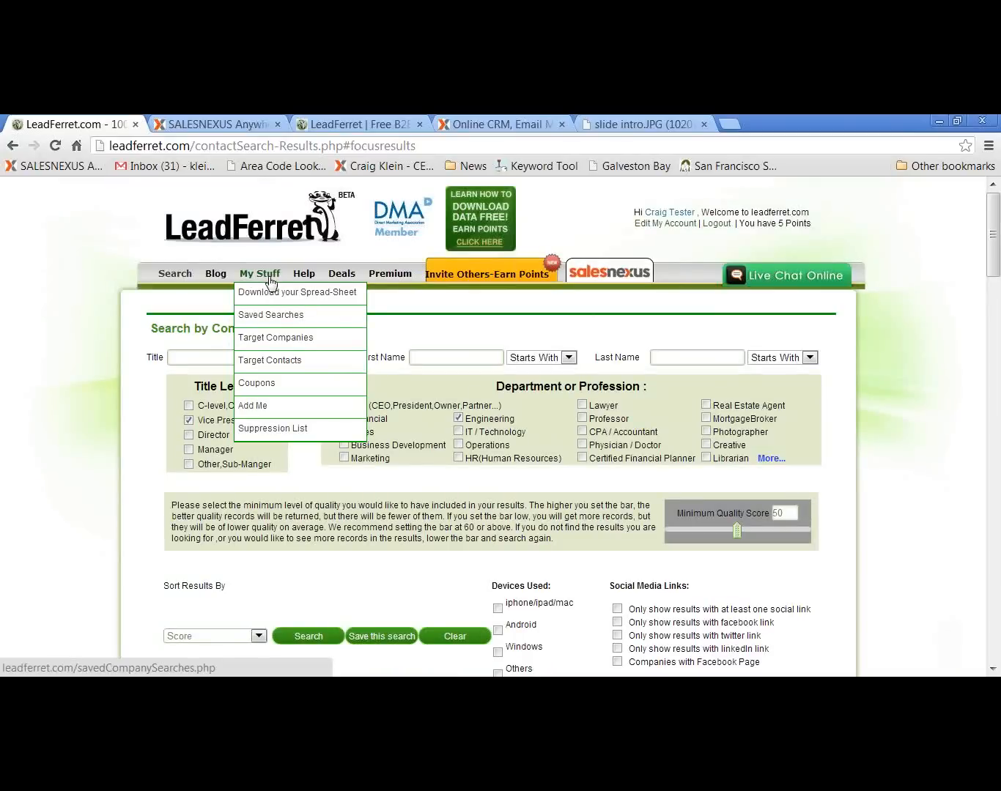
left_click(274, 362)
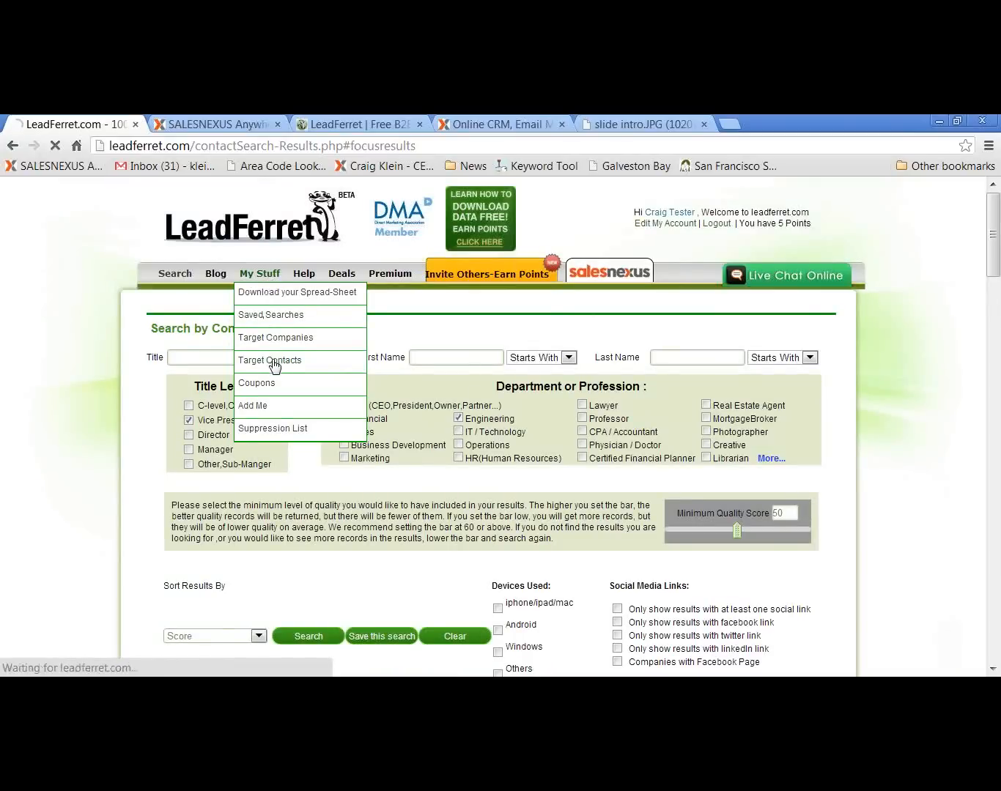
scroll(376, 519, "down", 2)
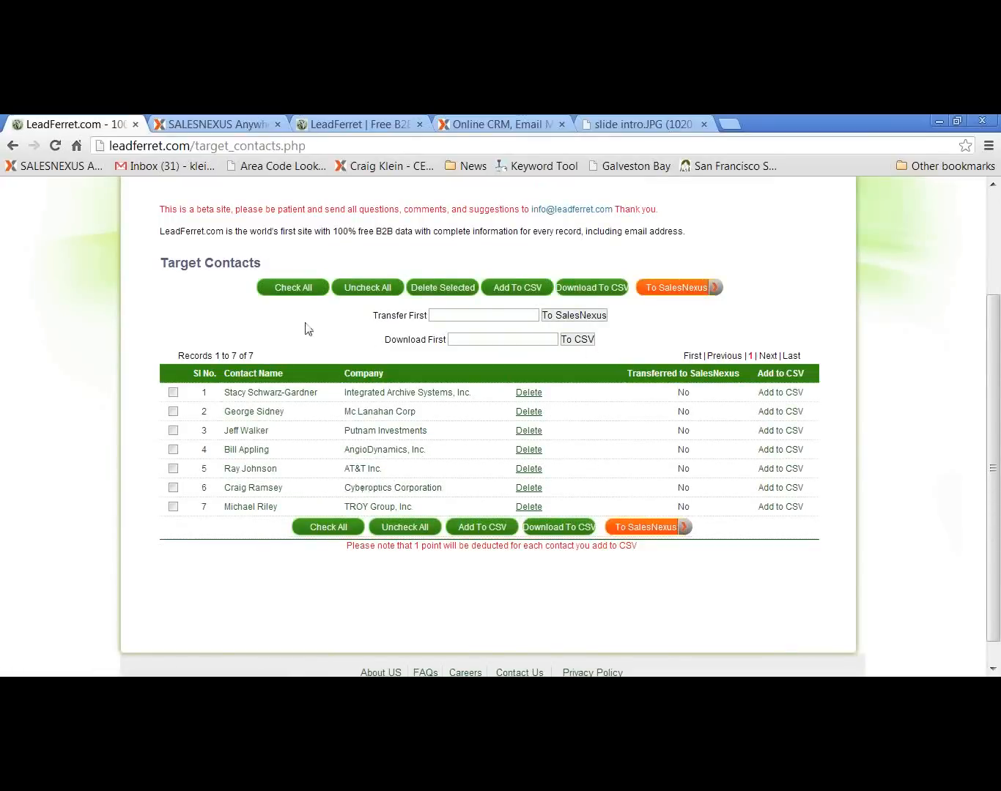
left_click(298, 288)
left_click(657, 290)
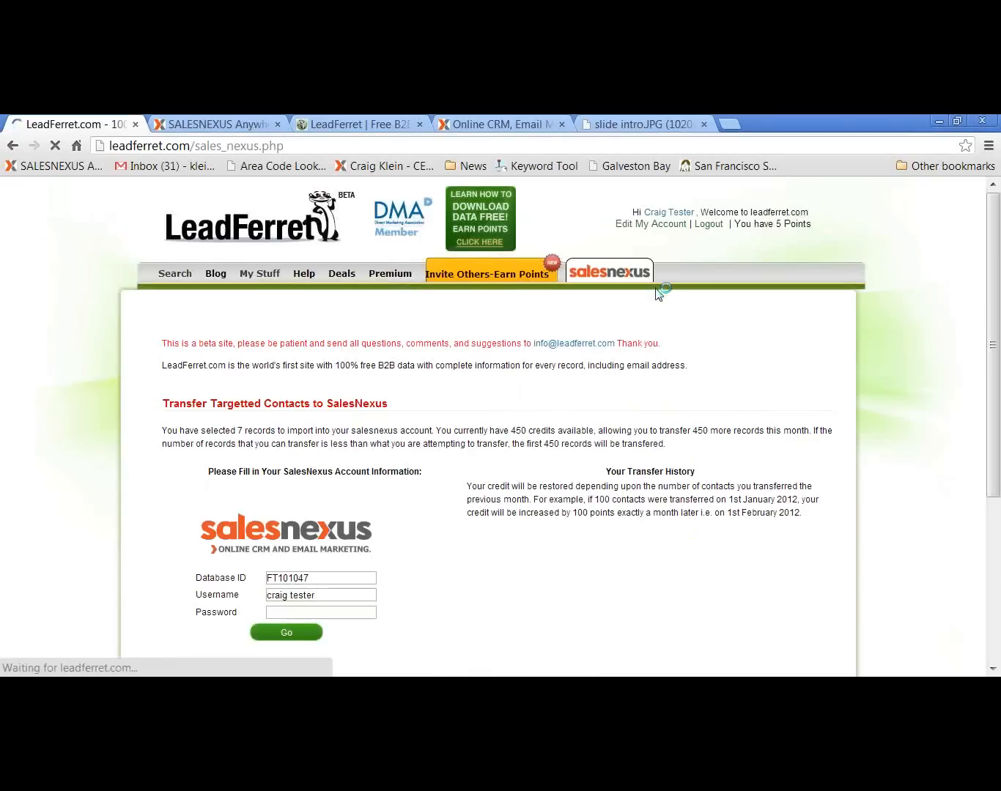
Copy the database ID from the SalesNexus login page's address and paste it into LeadFerret's transfer form
left_click(481, 123)
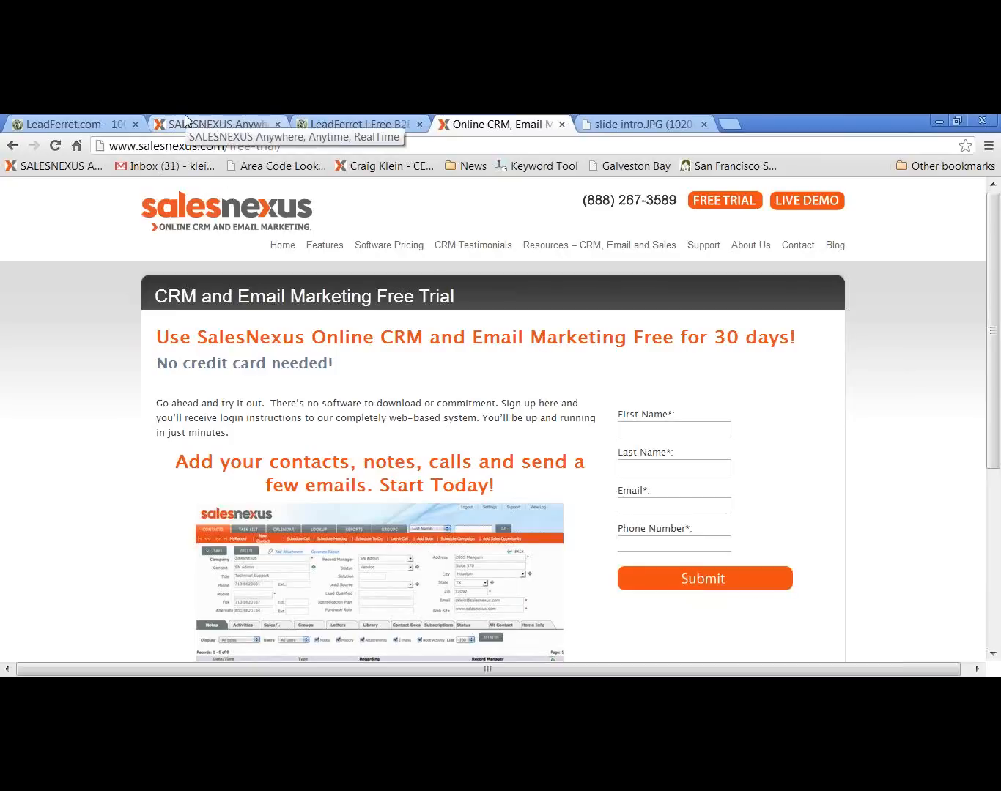
left_click(74, 127)
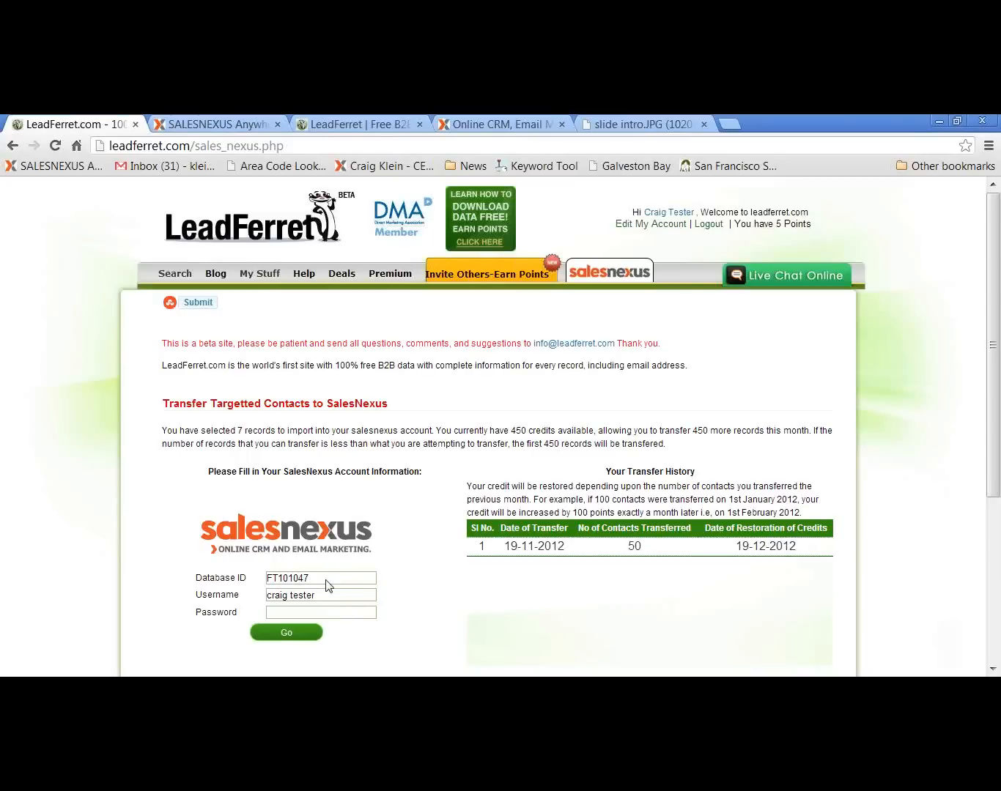
left_click(203, 124)
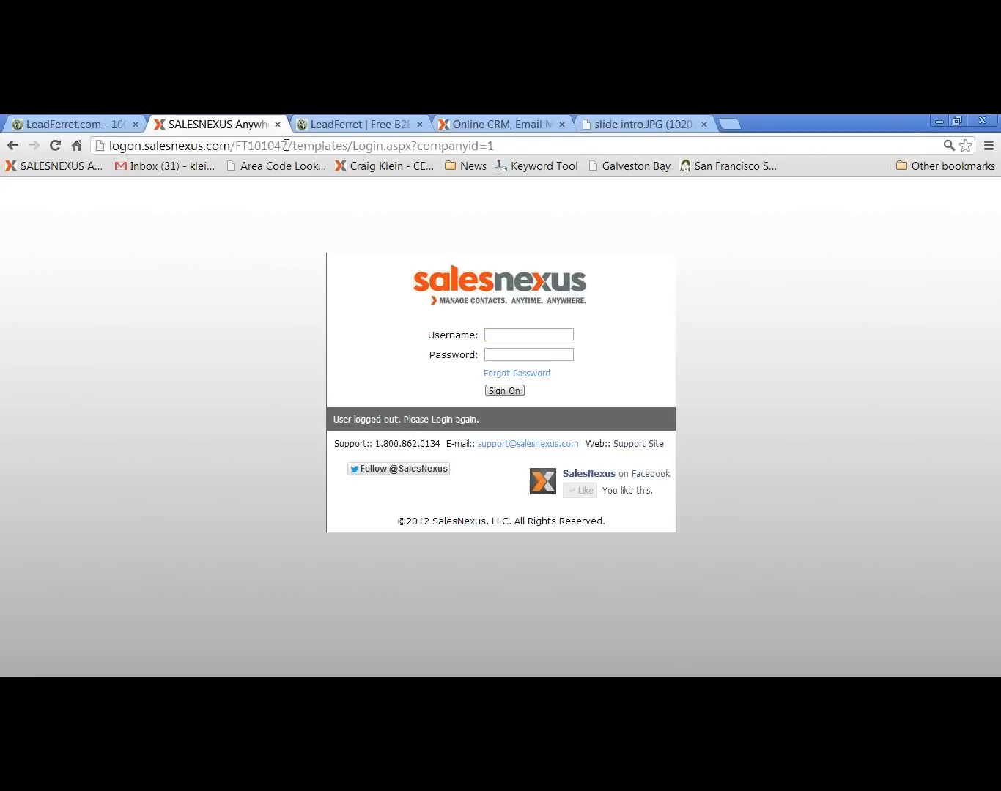
left_click_drag(287, 145, 240, 154)
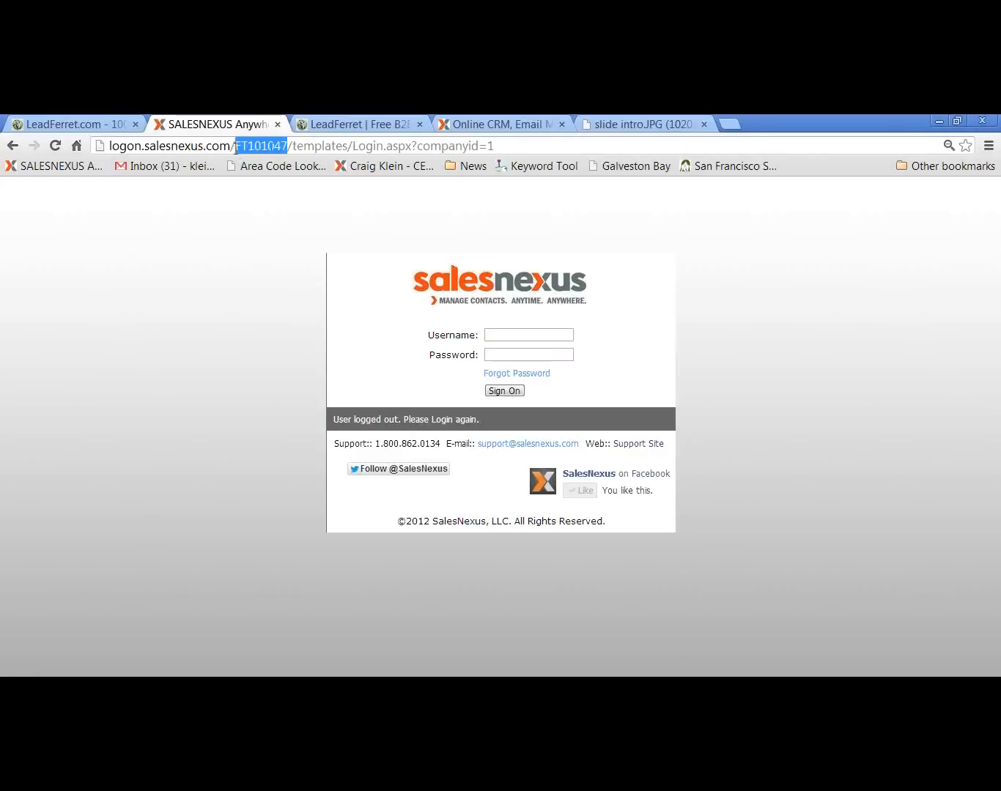
right_click(250, 150)
left_click(288, 201)
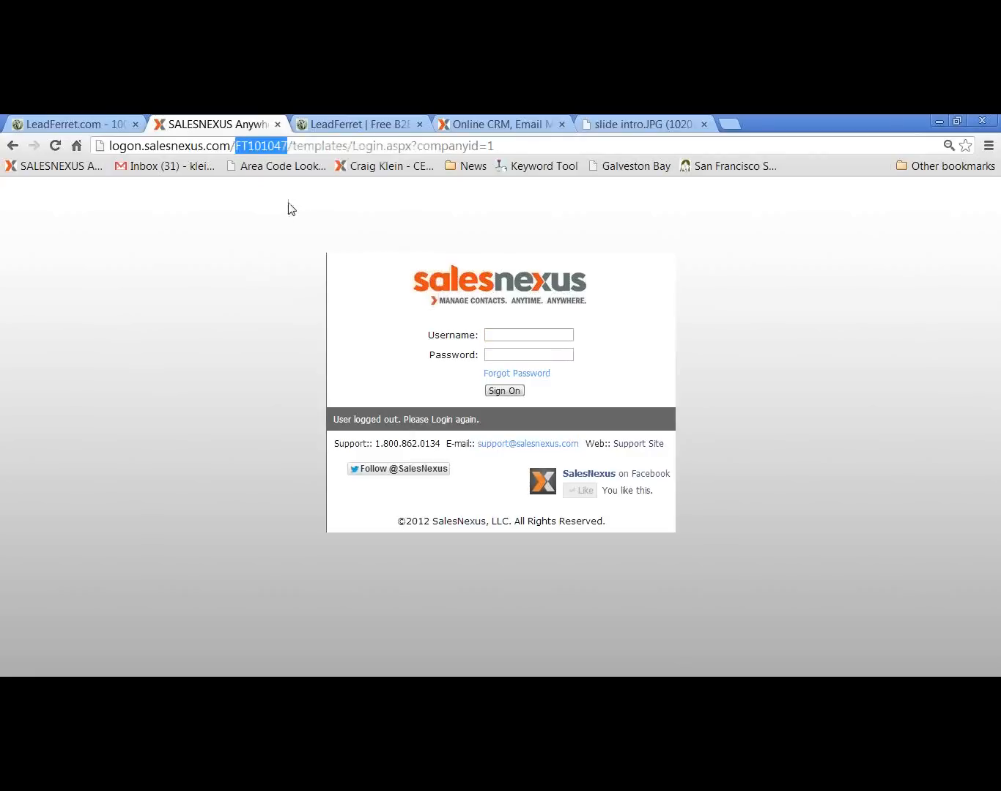
left_click(111, 126)
left_click_drag(315, 576, 303, 579)
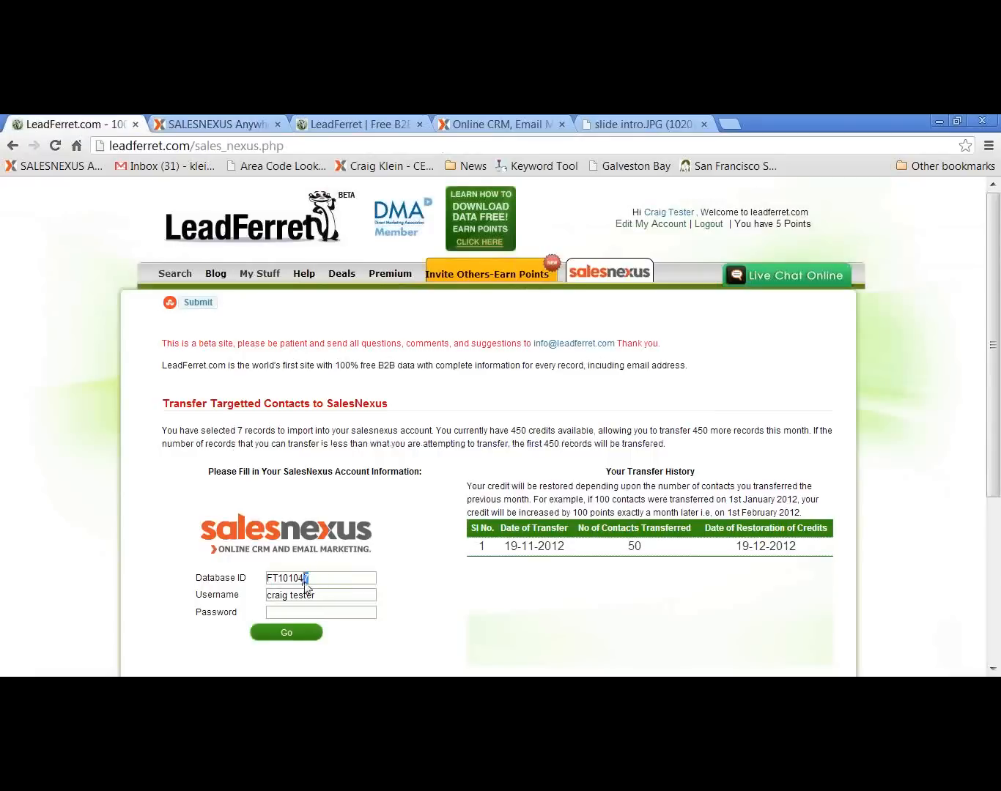
double_click(313, 583)
right_click(279, 584)
left_click(312, 415)
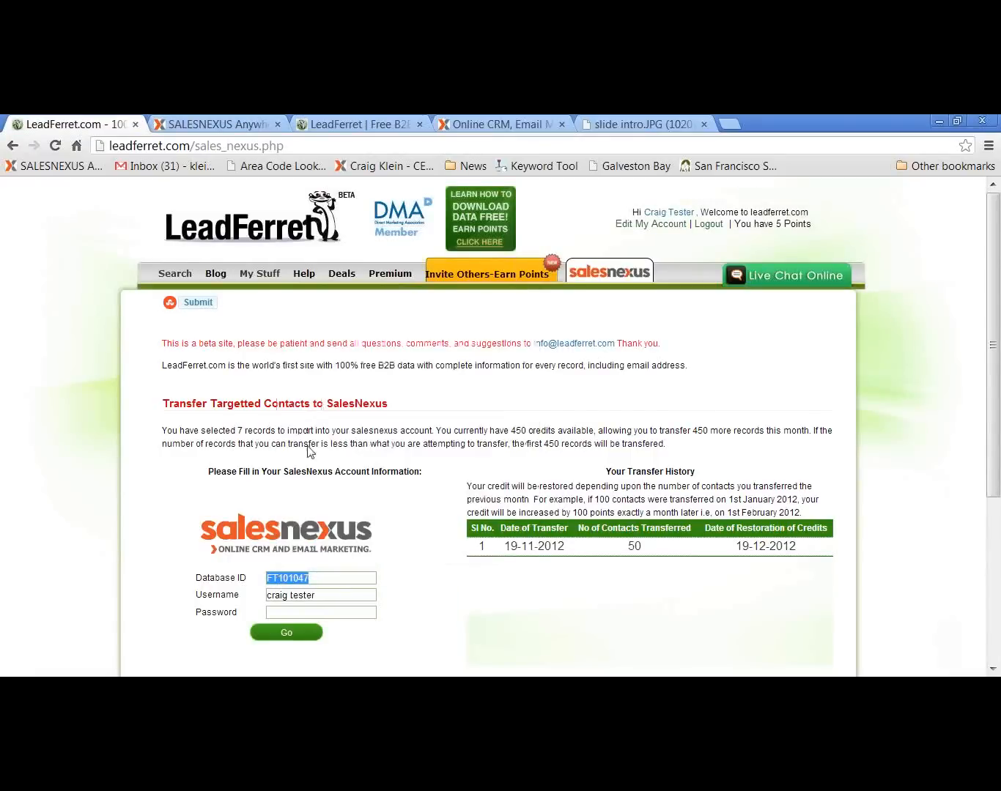
Enter the SalesNexus account password, submit the account information and start the contact transfer
left_click(346, 595)
left_click(325, 613)
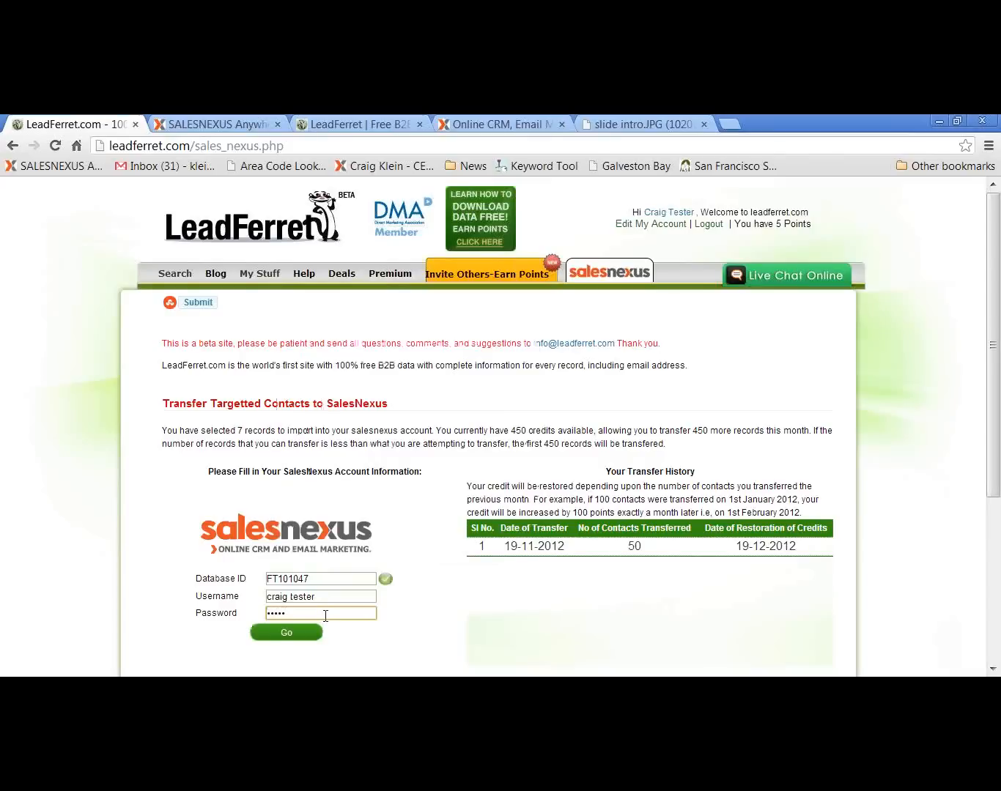
left_click(291, 634)
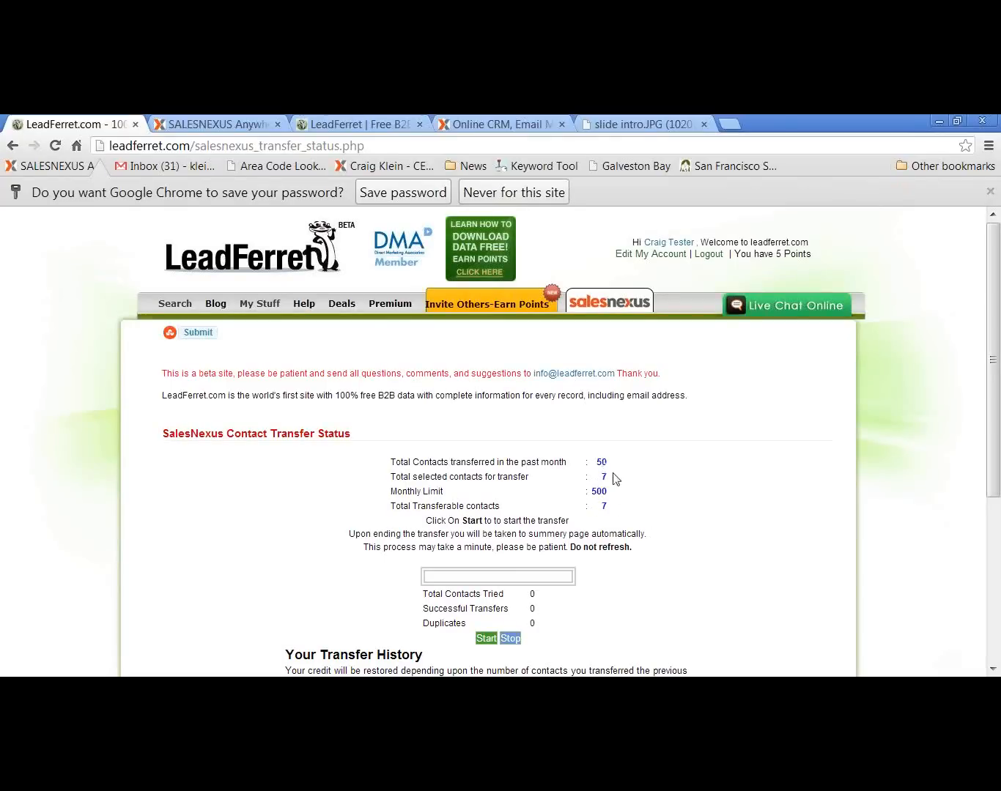
left_click(485, 639)
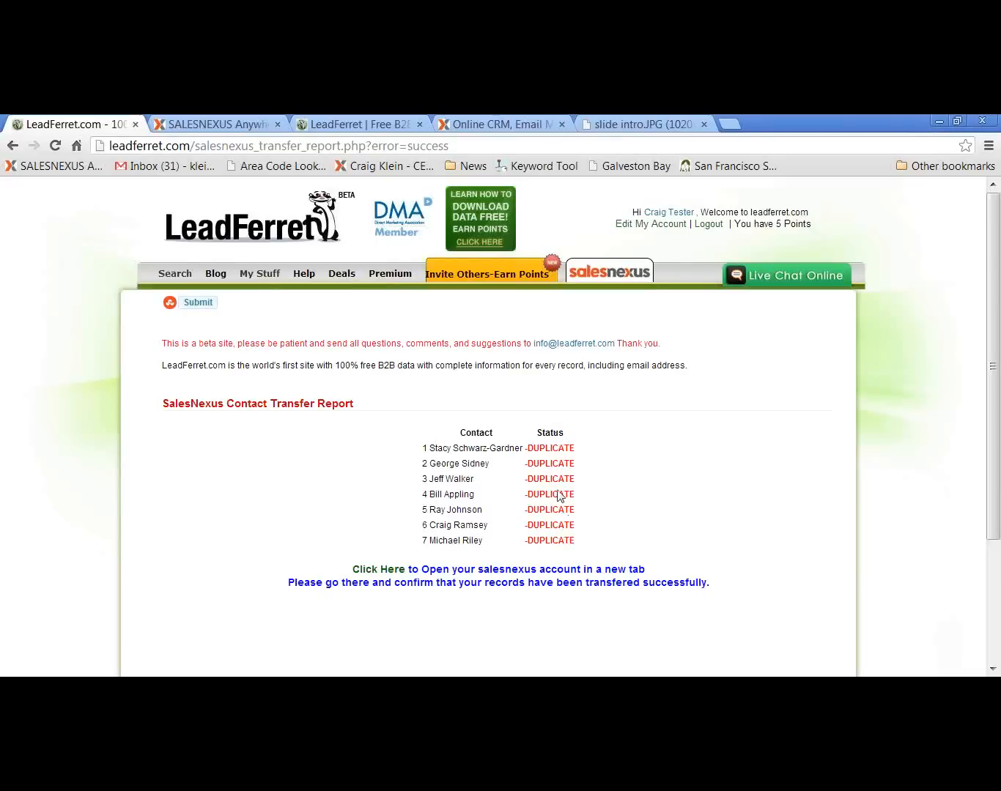
Switch to SalesNexus and sign on with the test account's username and password
left_click(240, 124)
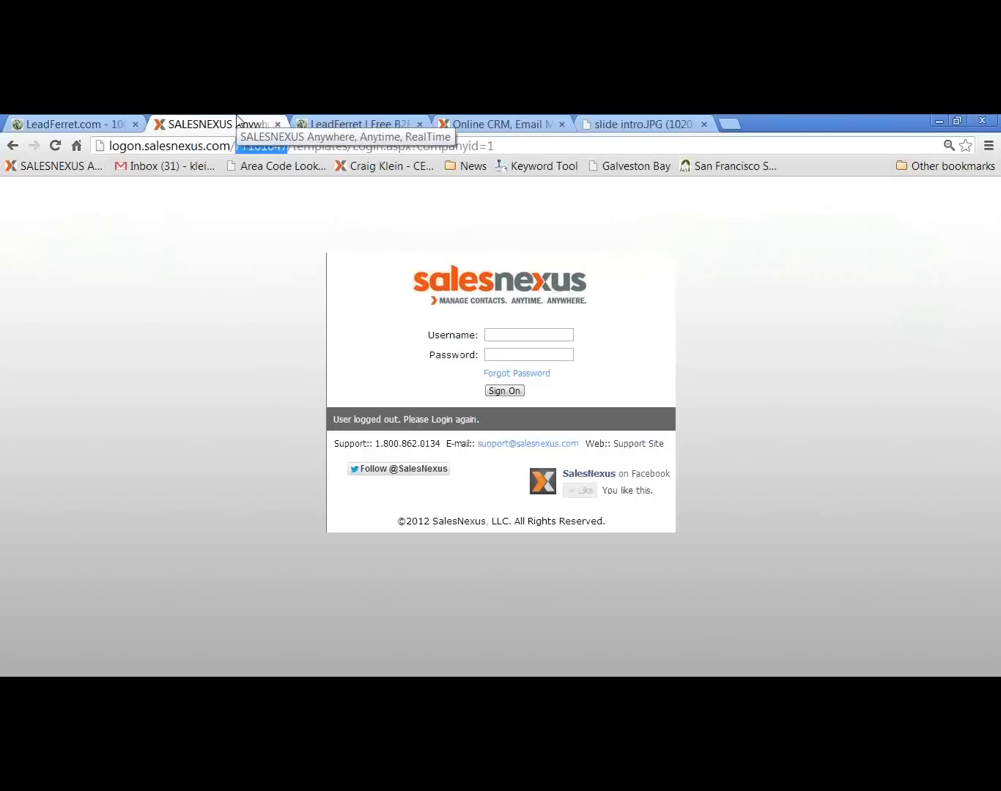
left_click(533, 335)
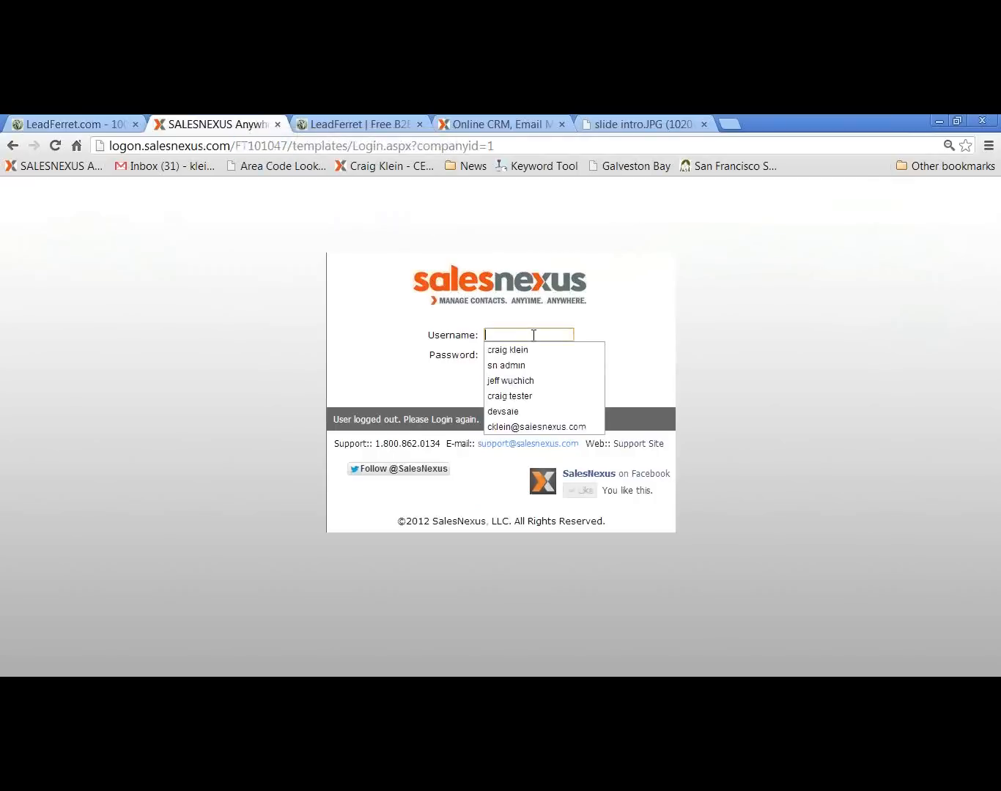
left_click(520, 395)
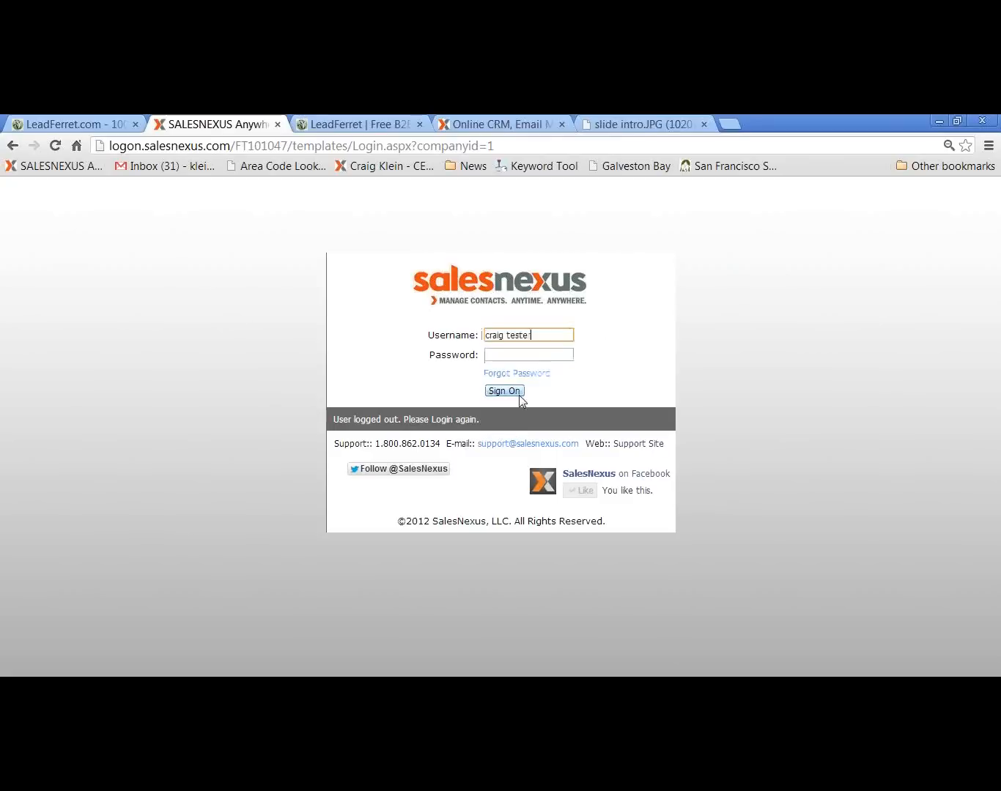
left_click(525, 355)
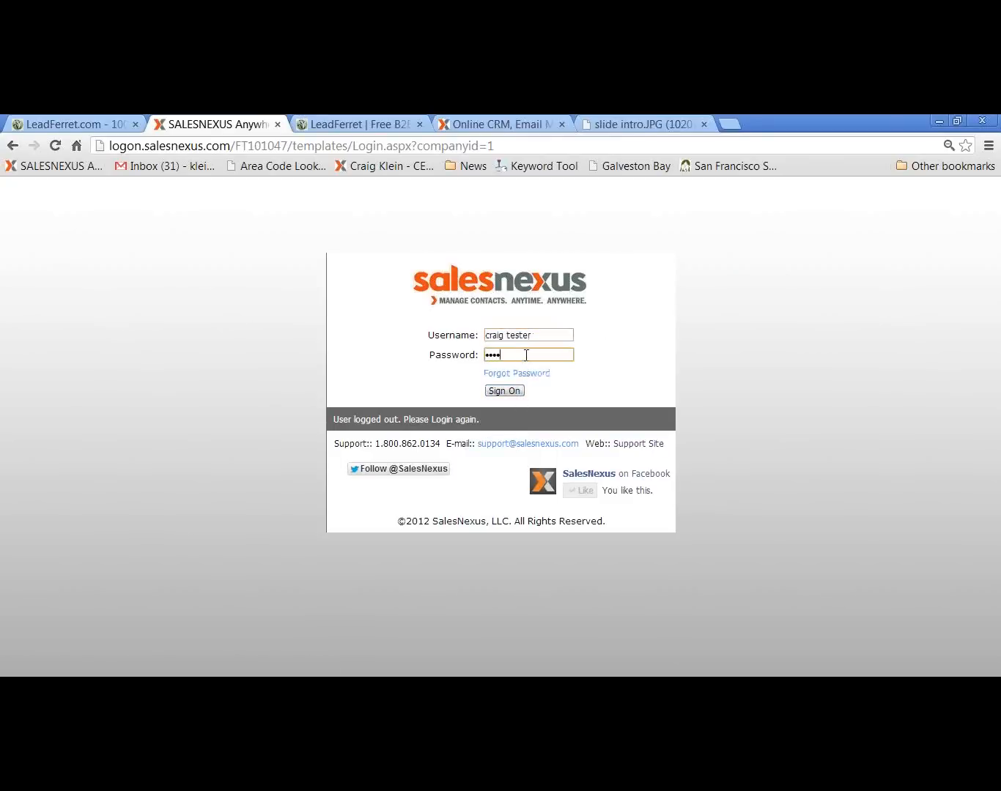
left_click(517, 393)
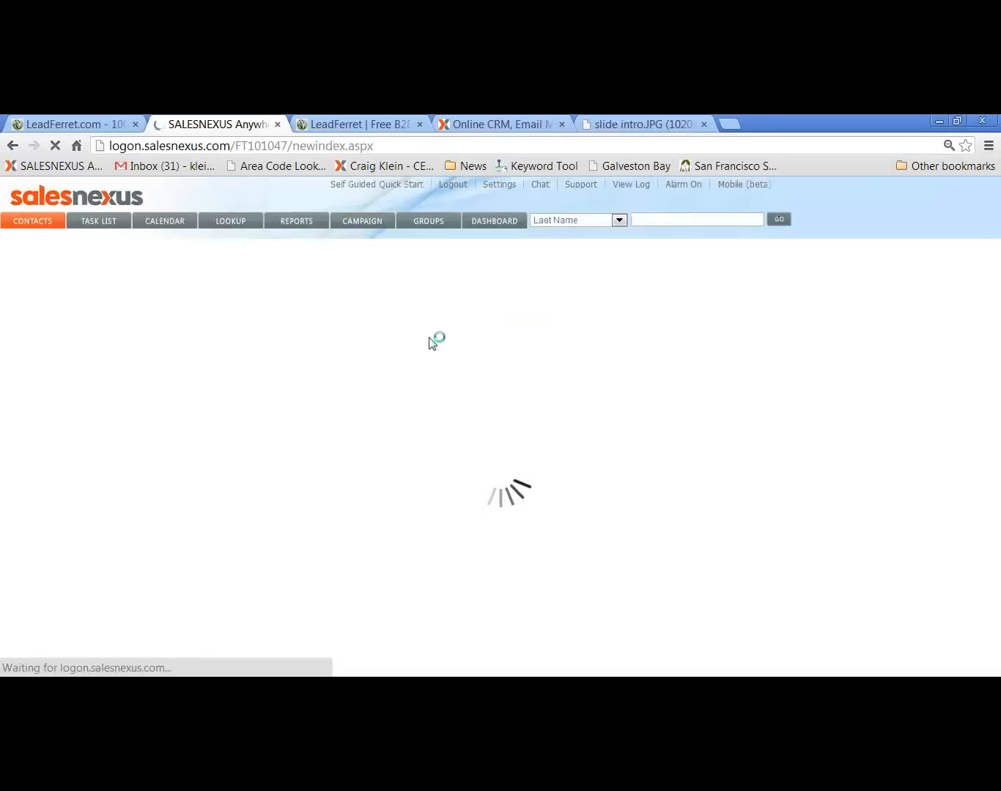
Look through the contact list and open the record of the Acacia Research Corp. - Acacia Technolog prospect
scroll(432, 341, "down", 10)
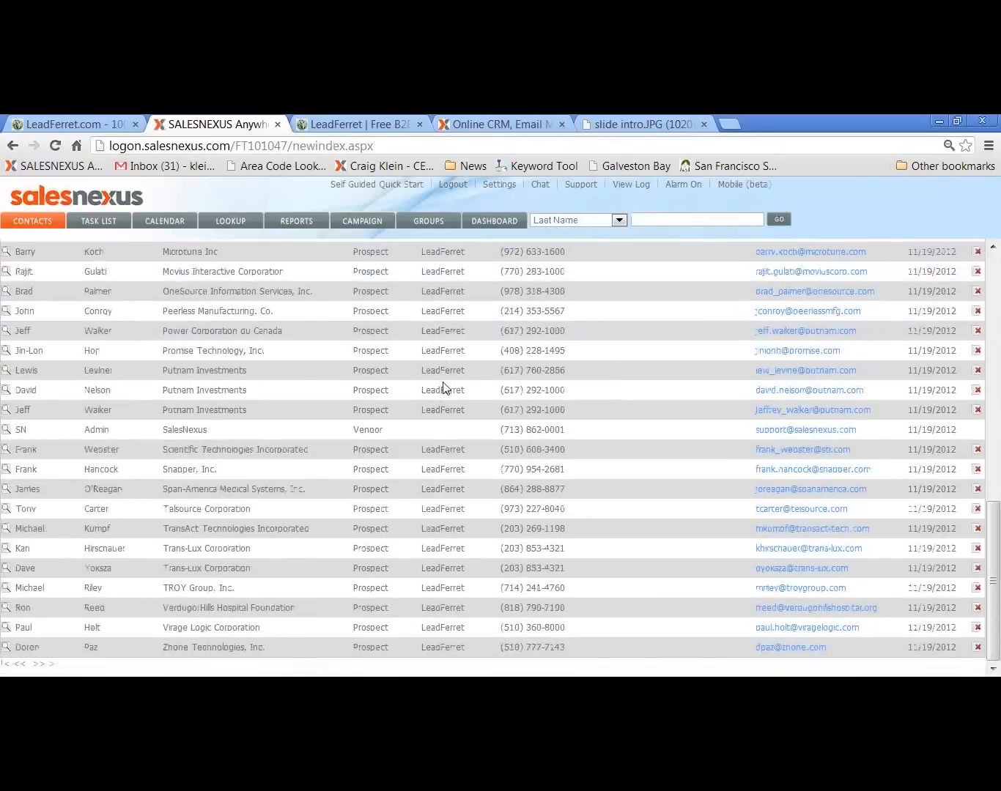
scroll(444, 388, "up", 10)
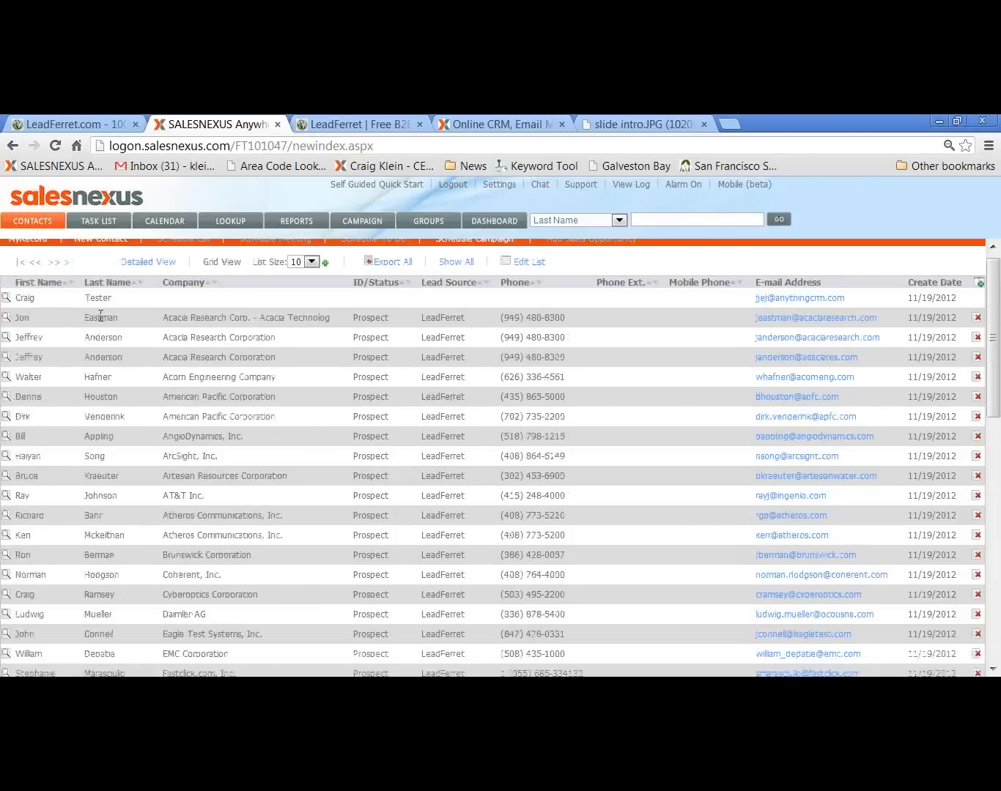
left_click(6, 318)
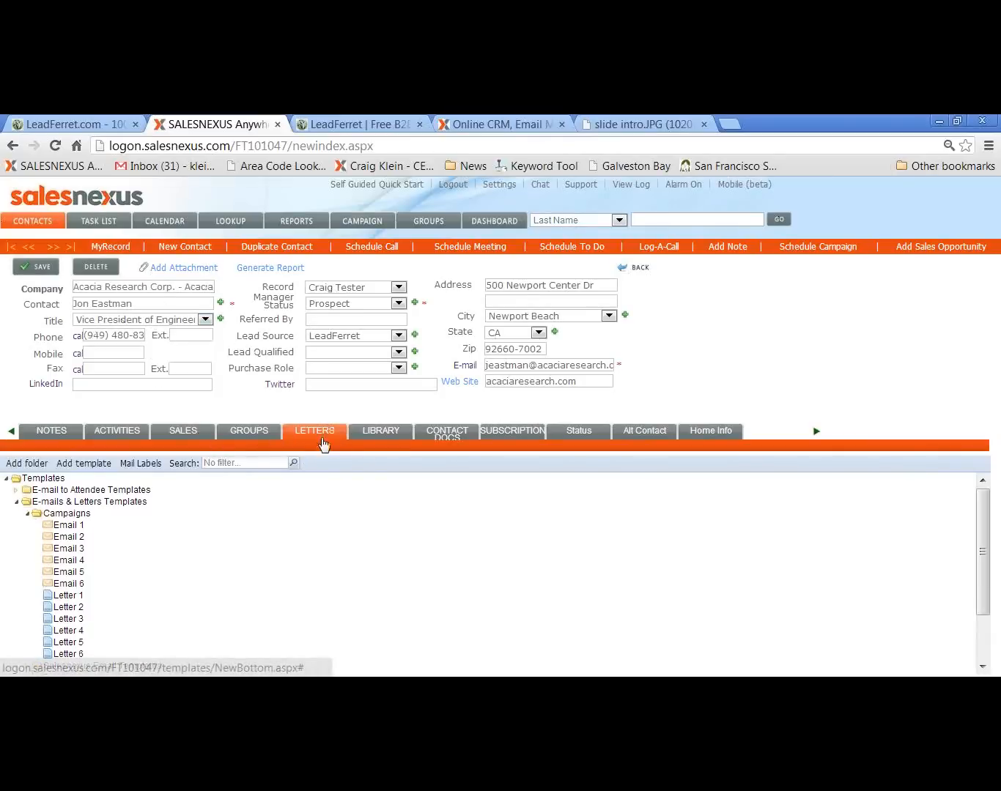
Open the Email 1 campaign template for the current contact, examine its merge fields and close it
right_click(62, 527)
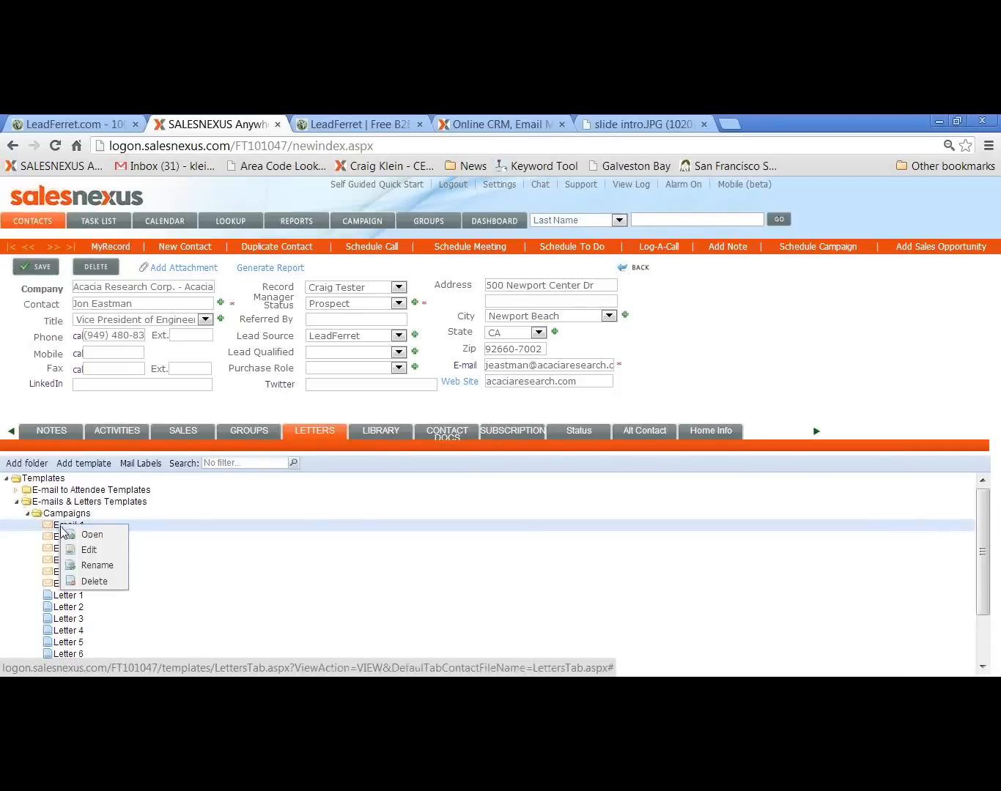
left_click(87, 540)
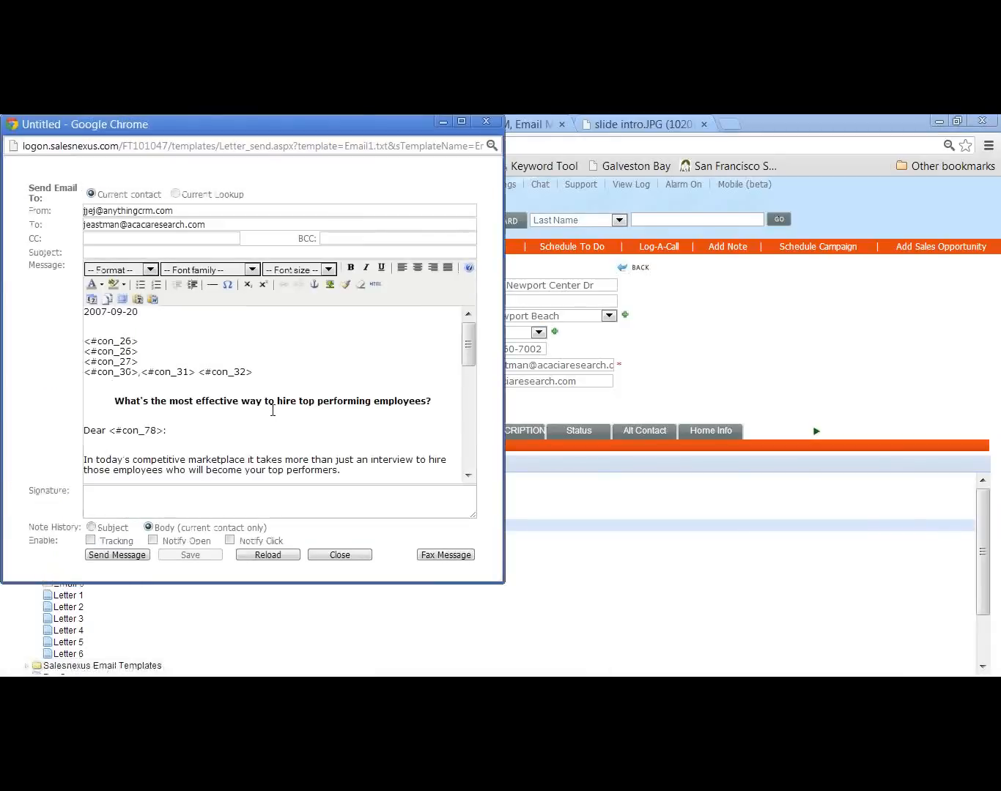
left_click_drag(504, 584, 505, 585)
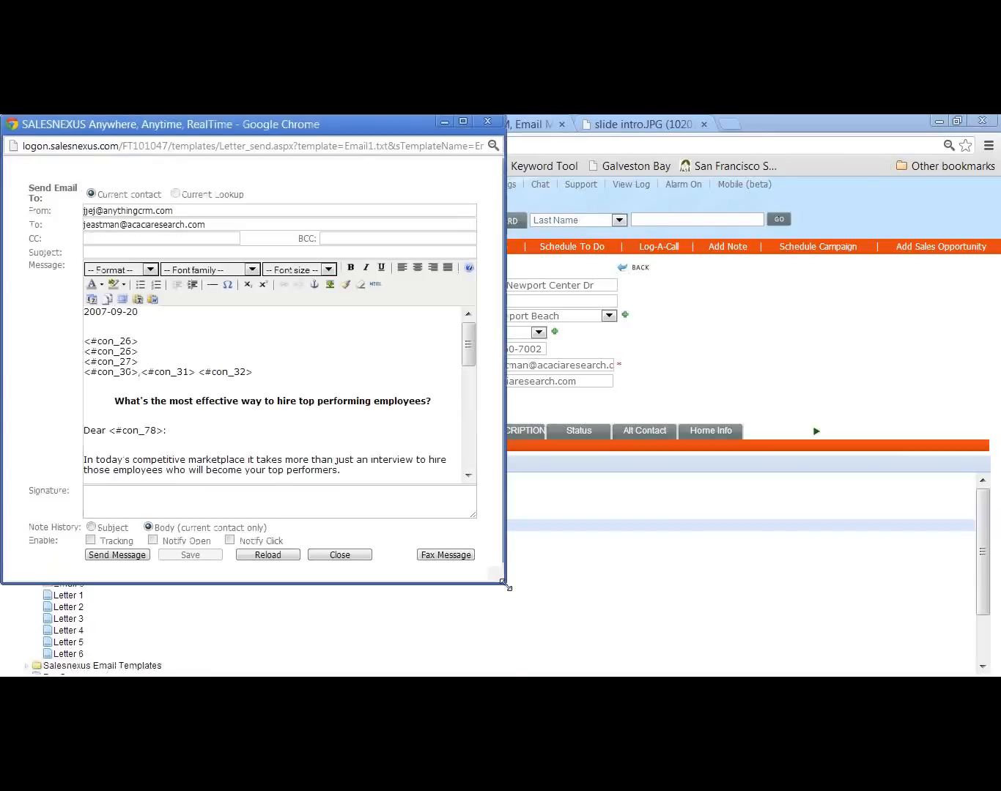
left_click_drag(506, 587, 665, 654)
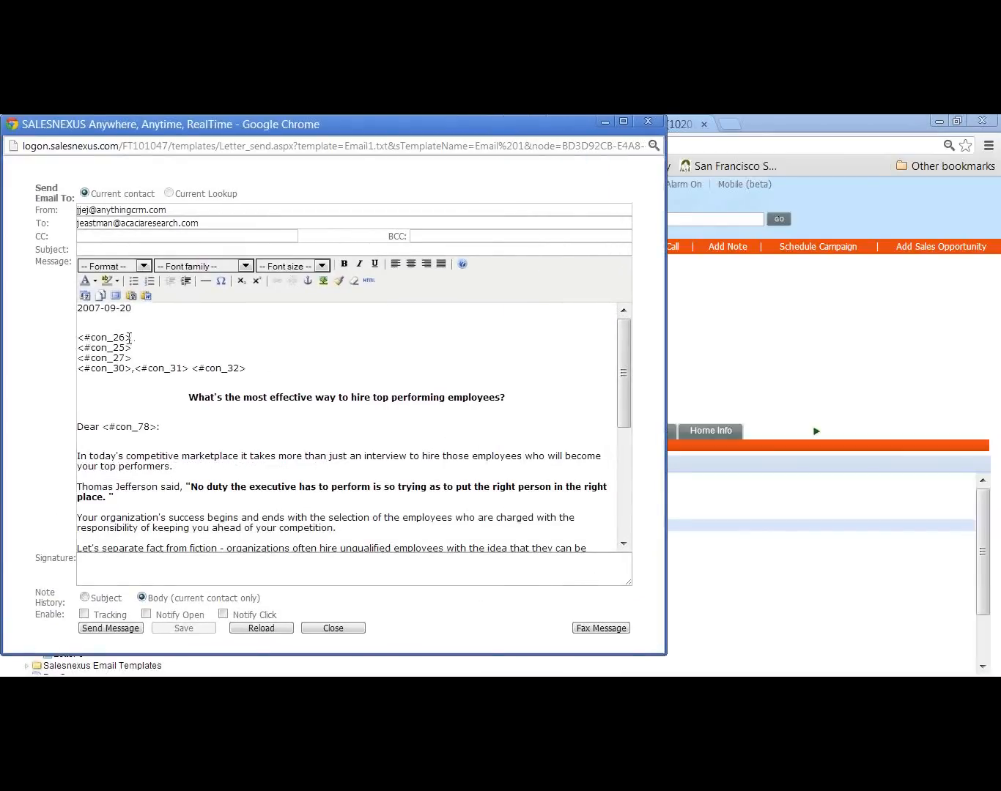
left_click_drag(250, 371, 78, 336)
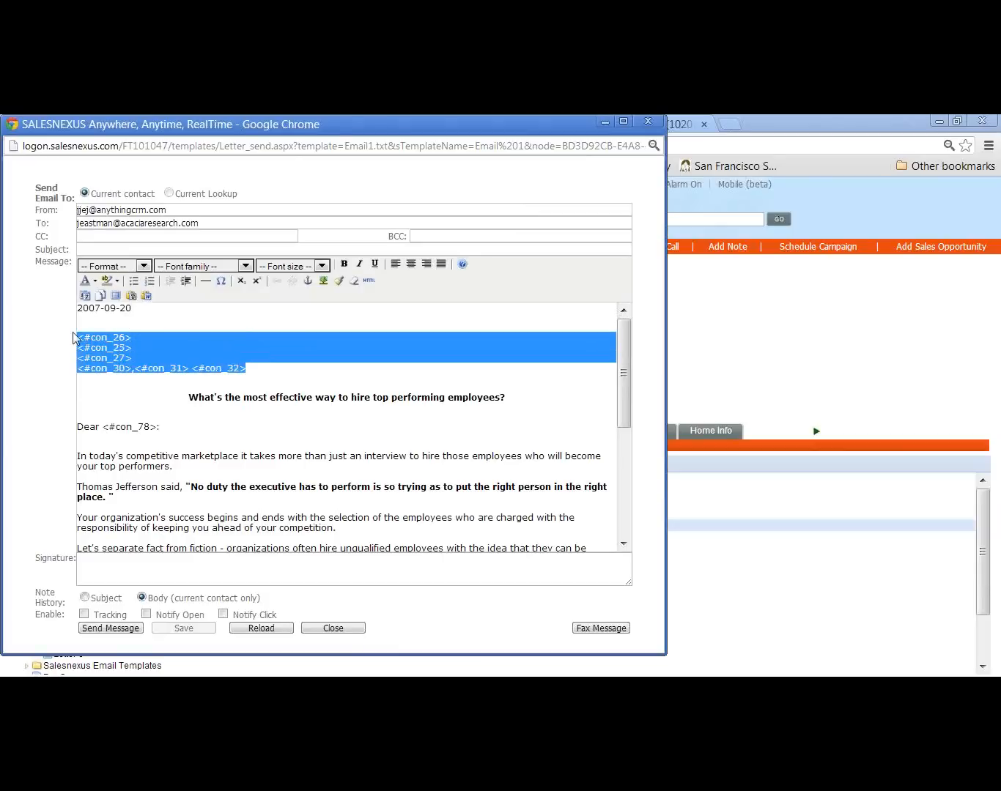
left_click(120, 358)
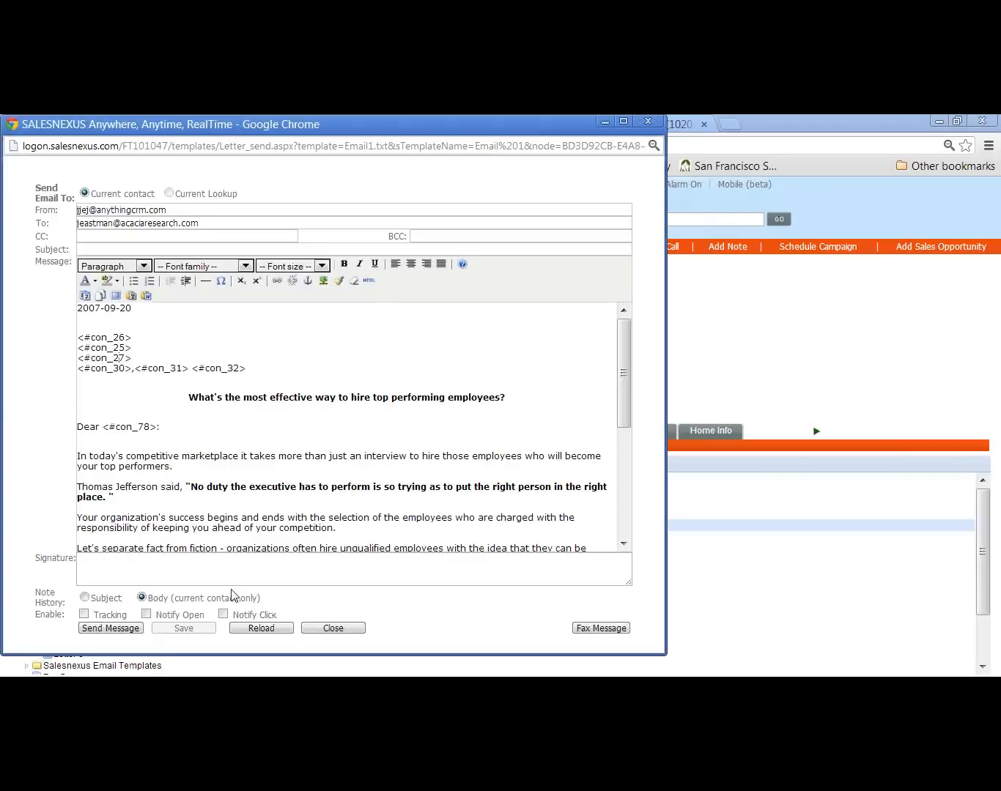
left_click(648, 122)
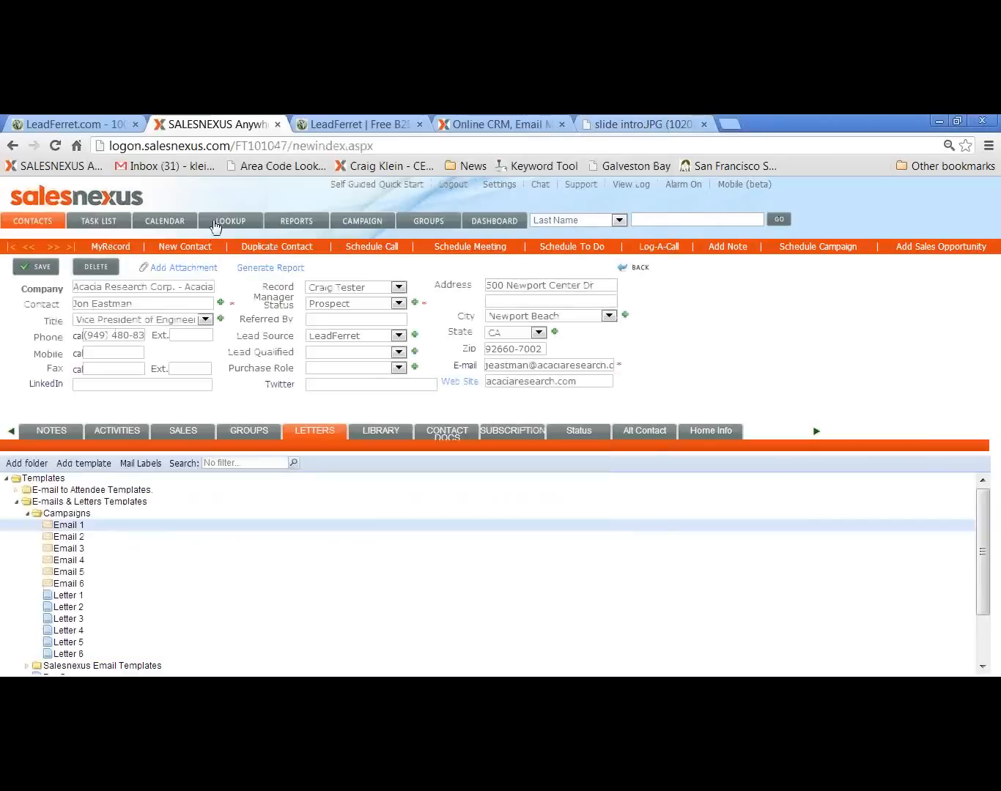
Load the saved LeadFerret lookup and run it to list the contacts from that lead source
left_click(216, 225)
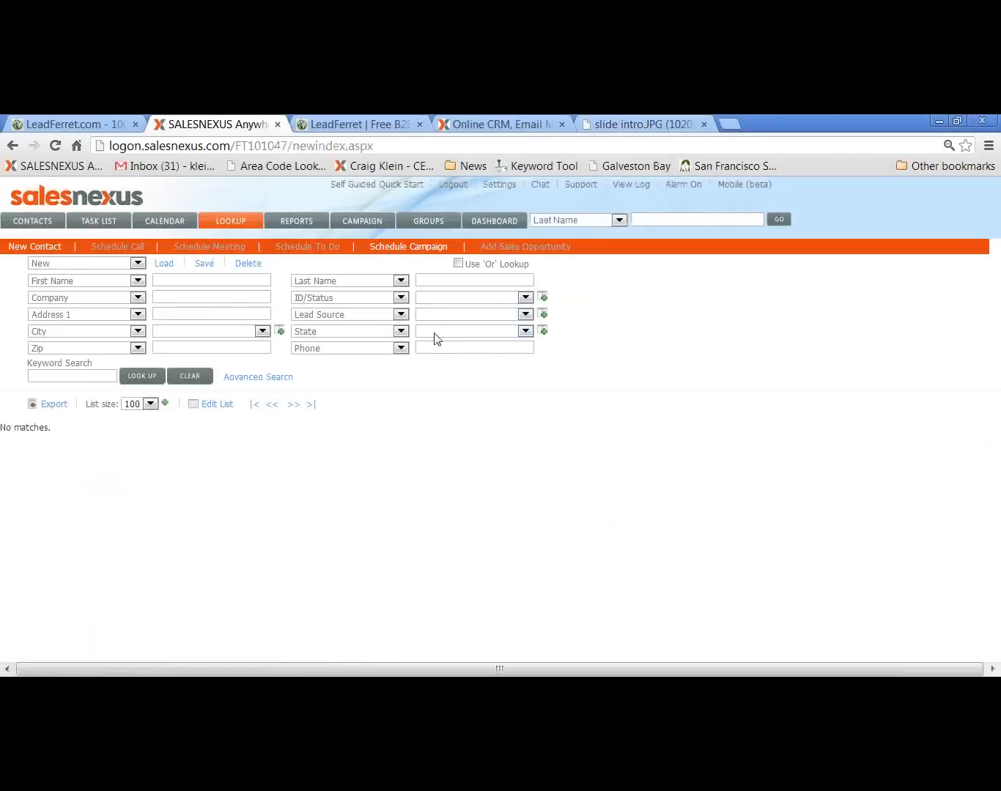
left_click(438, 314)
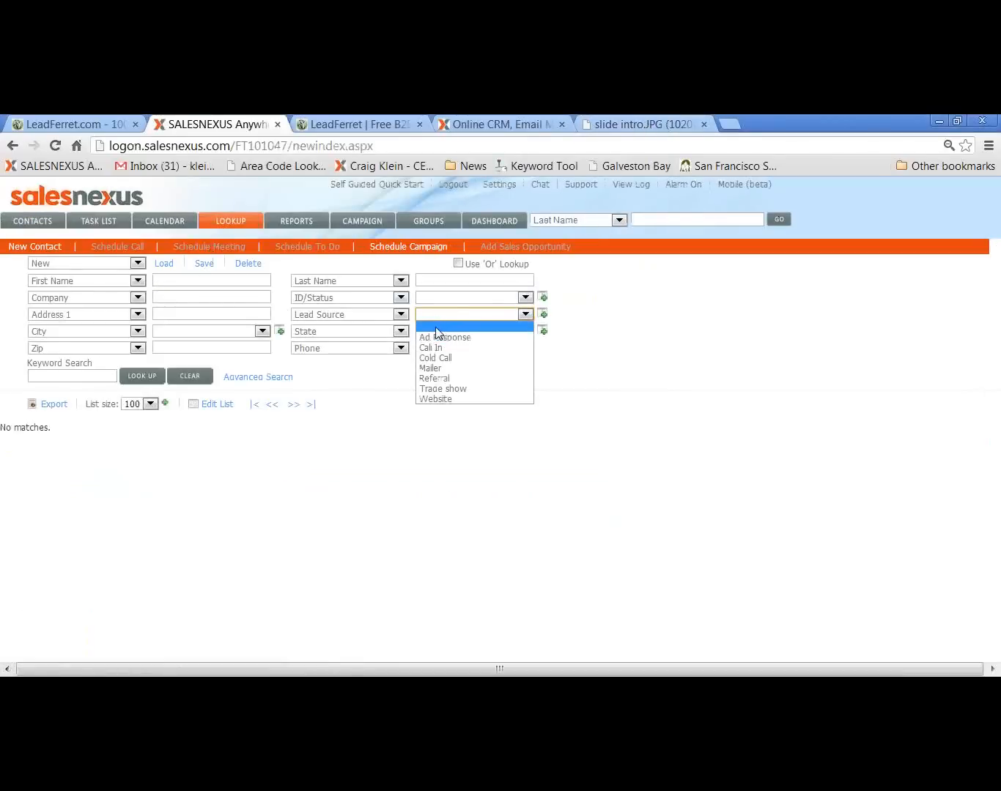
left_click(78, 265)
left_click(83, 296)
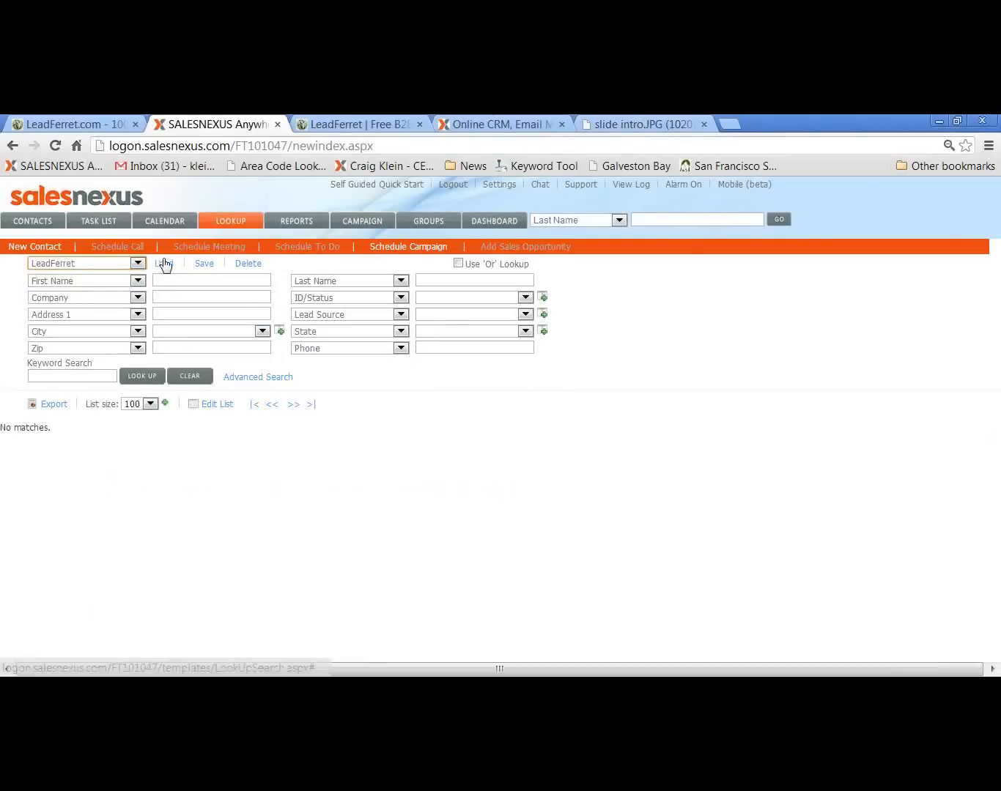
left_click(163, 264)
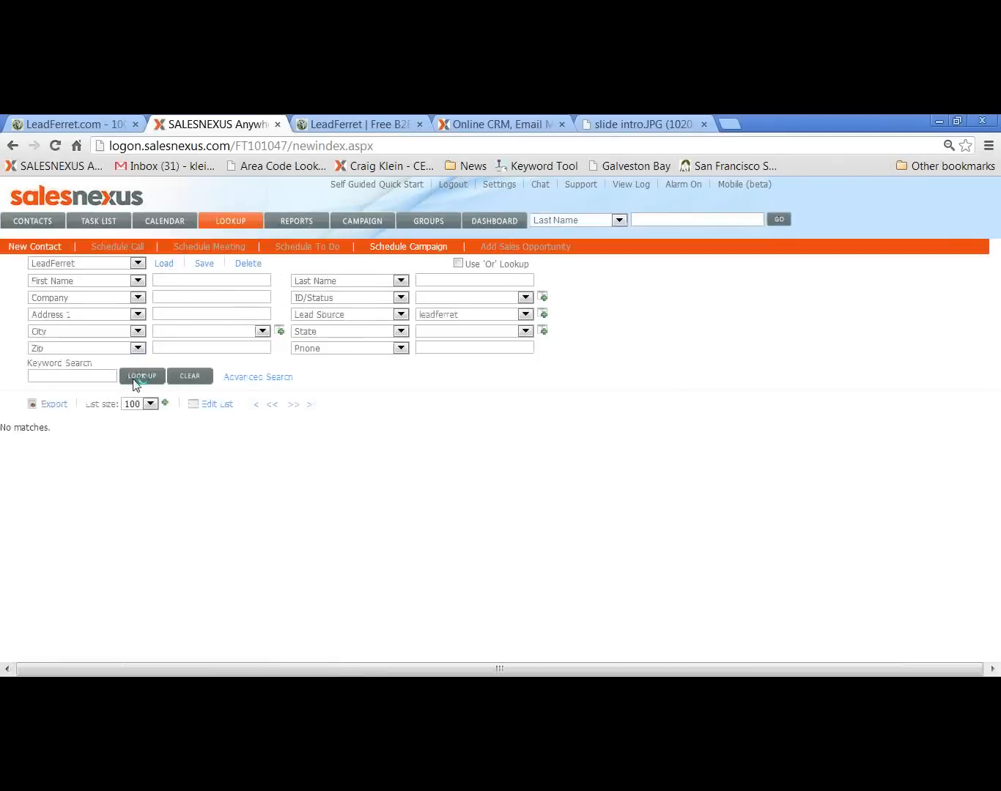
left_click(139, 376)
scroll(462, 479, "down", 1)
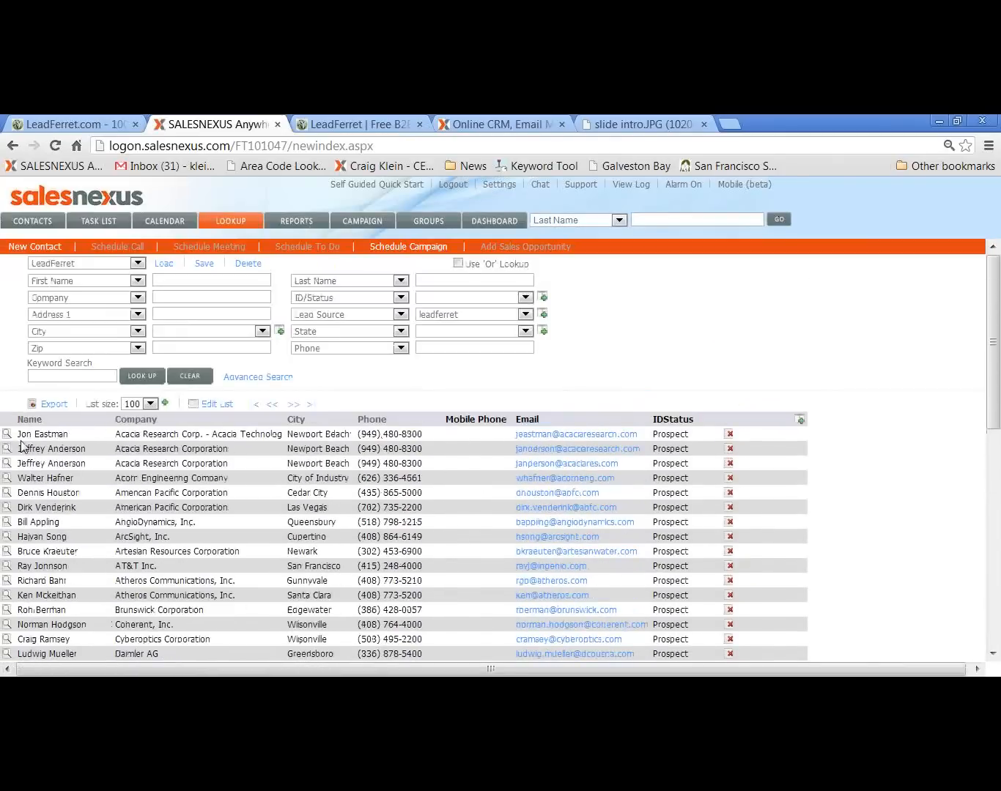
Open the Acacia Research Corp. - Acacia Technolog record from the lookup results and open its Email 1 campaign template
left_click(7, 435)
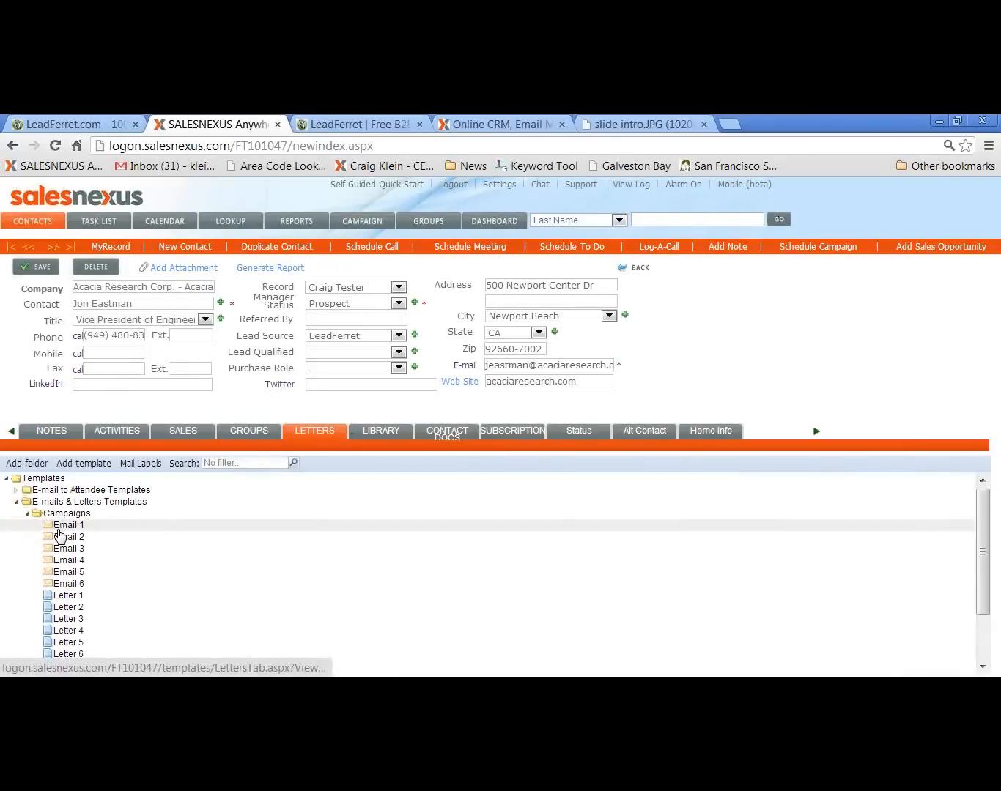
left_click(61, 525)
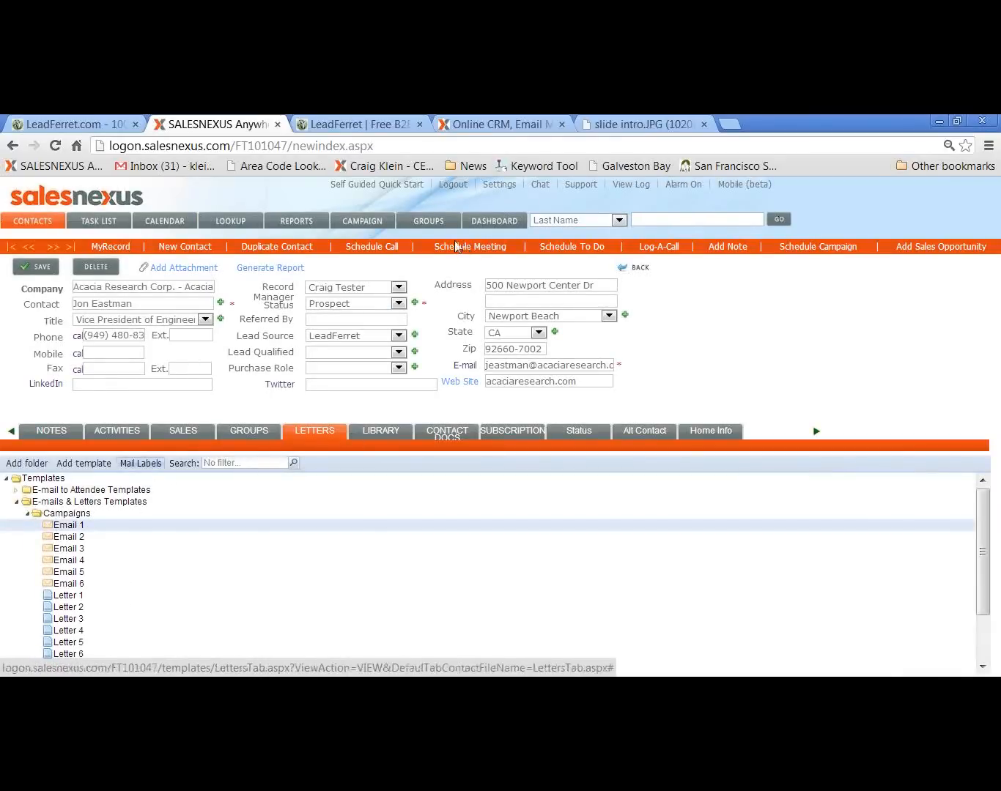
right_click(67, 527)
left_click(95, 540)
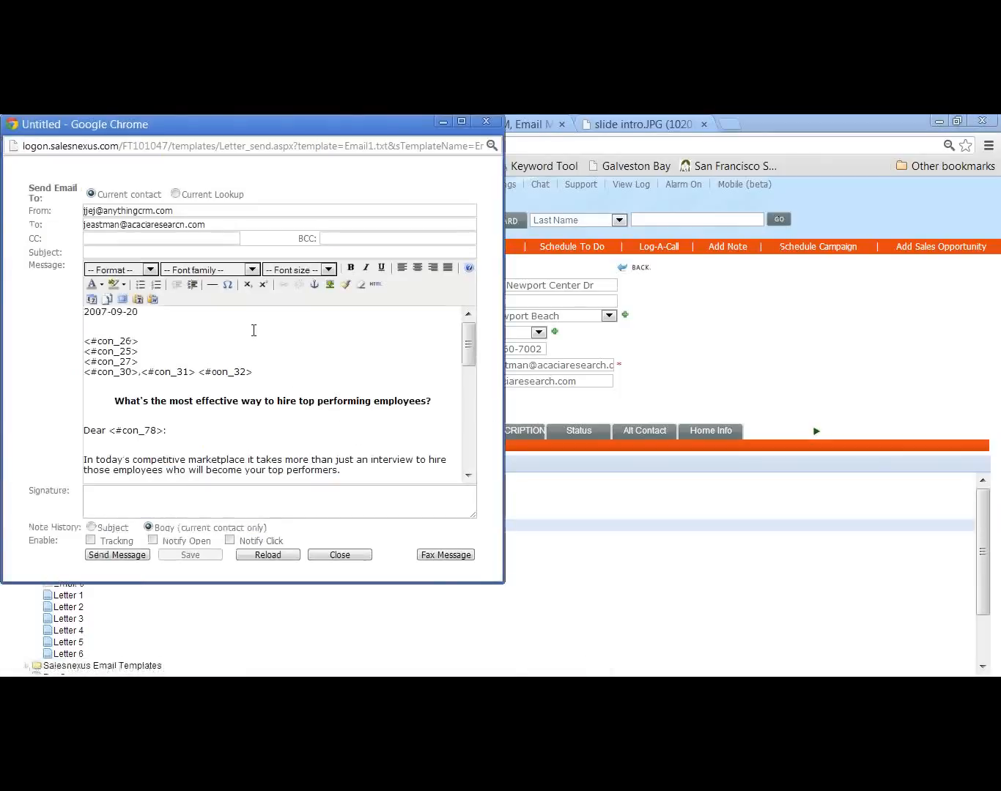
Address the email to the current lookup with the subject "Hire Top Performers", record only the subject in note history and enable tracking
left_click(175, 193)
left_click(199, 252)
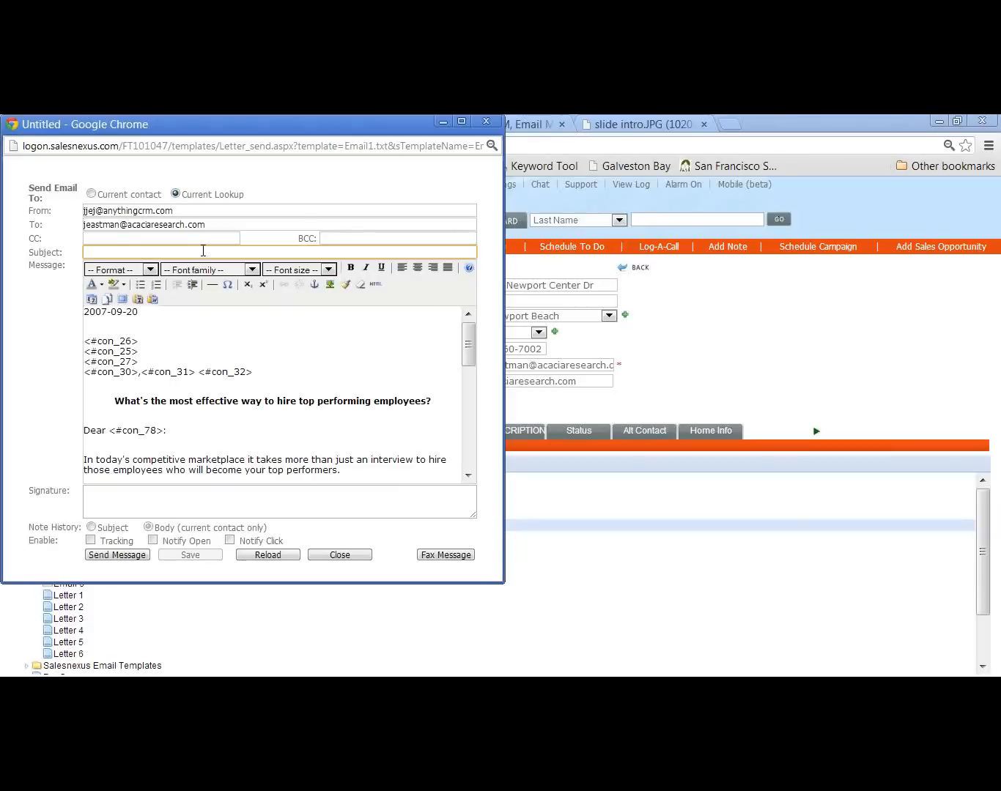
type("Hire Top Performers")
left_click(91, 527)
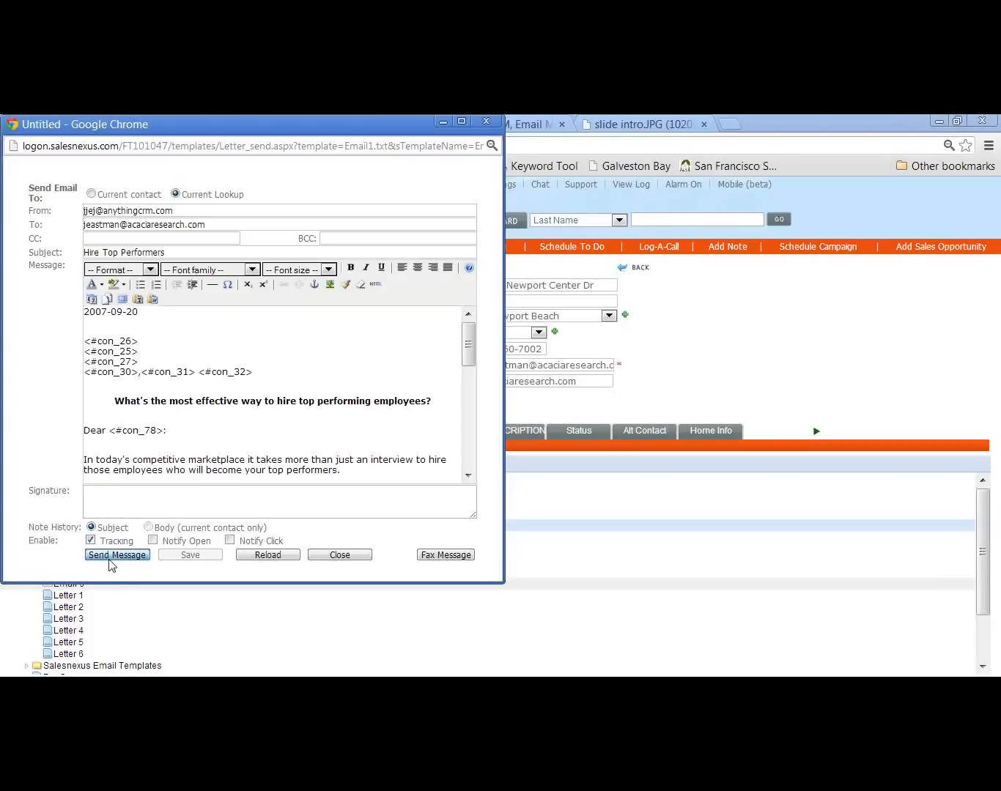
Try to send the message to the current lookup, cancel at the confirmation and close the email
left_click(117, 555)
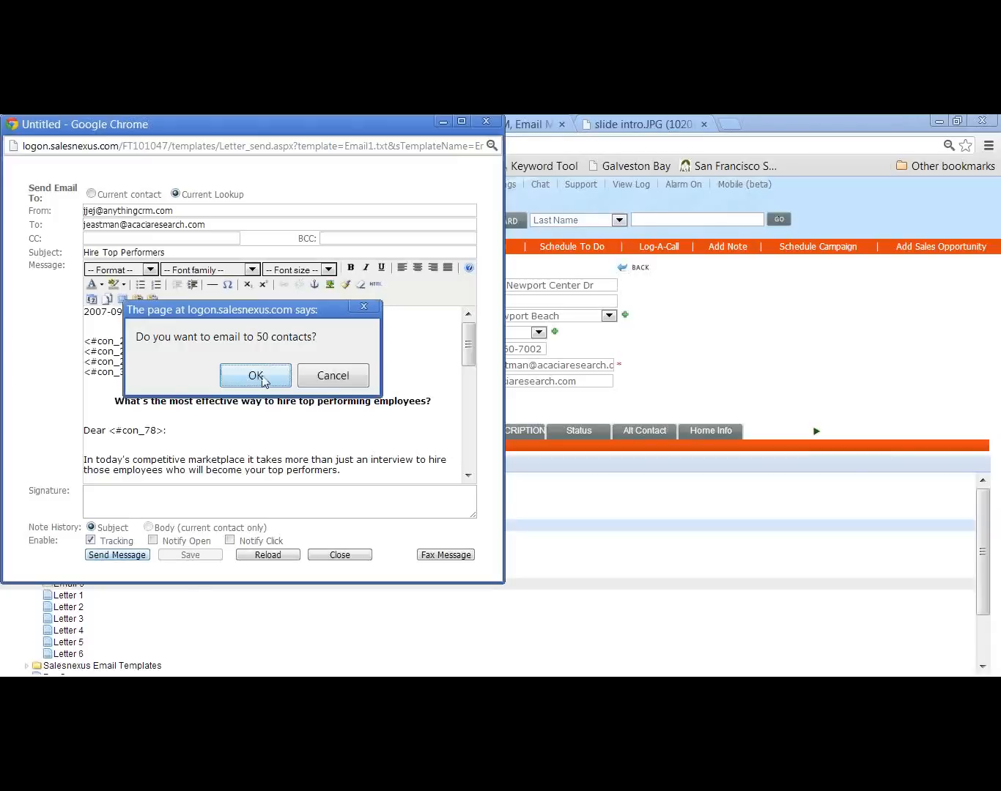
left_click(328, 379)
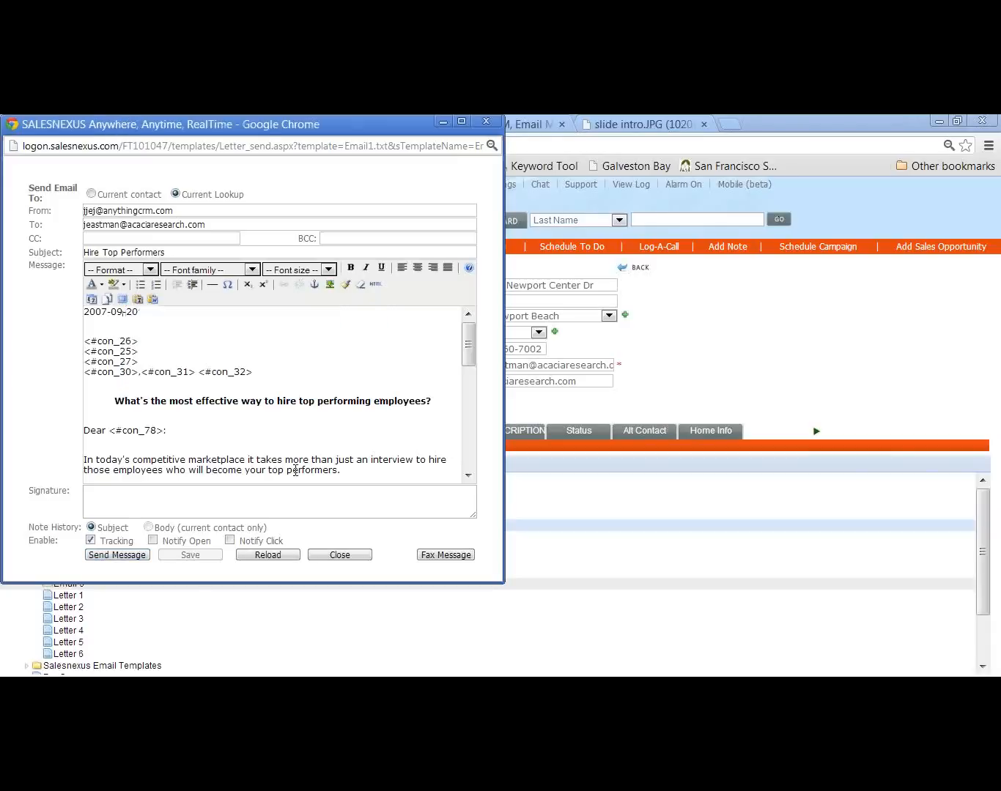
left_click(348, 557)
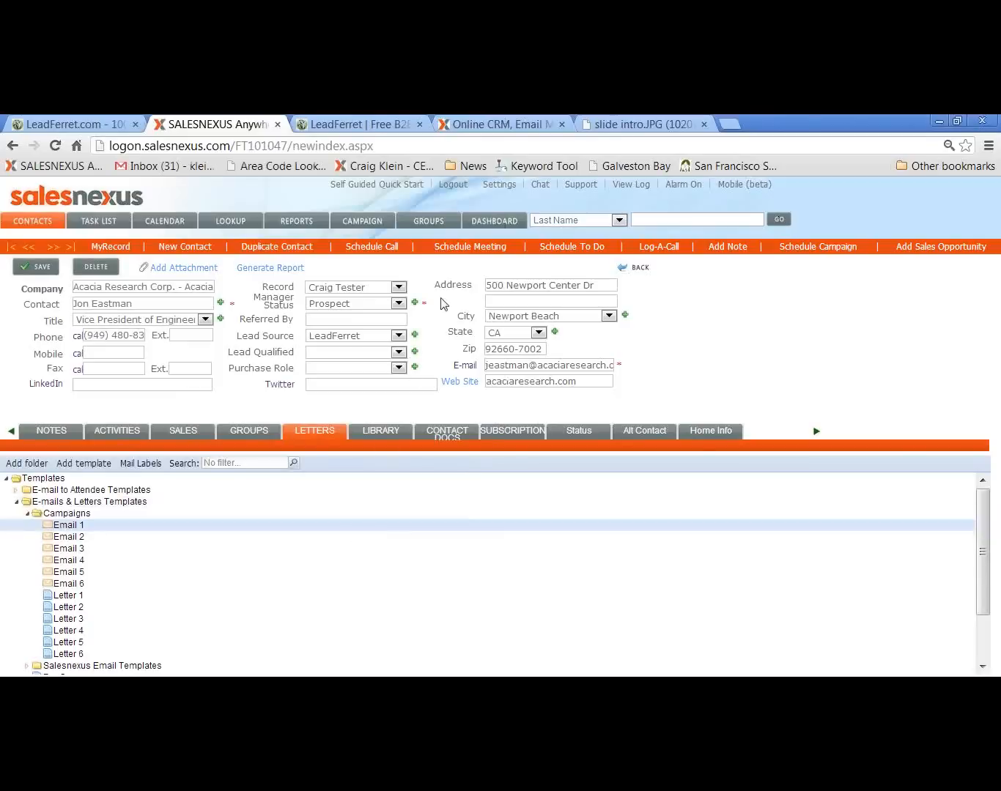
Try to schedule the Engineer Campaign for the current lookup, review its activities, cancel at the confirmation and close the scheduling dialog
left_click(826, 257)
left_click(826, 253)
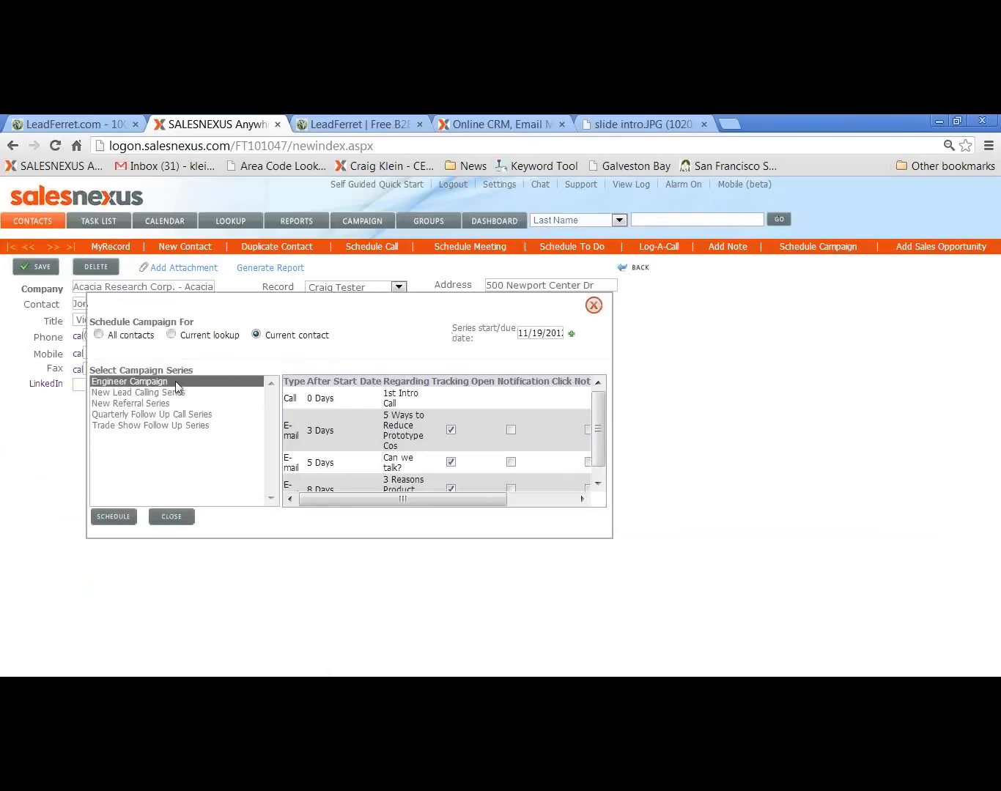
left_click(172, 336)
left_click_drag(596, 426, 596, 450)
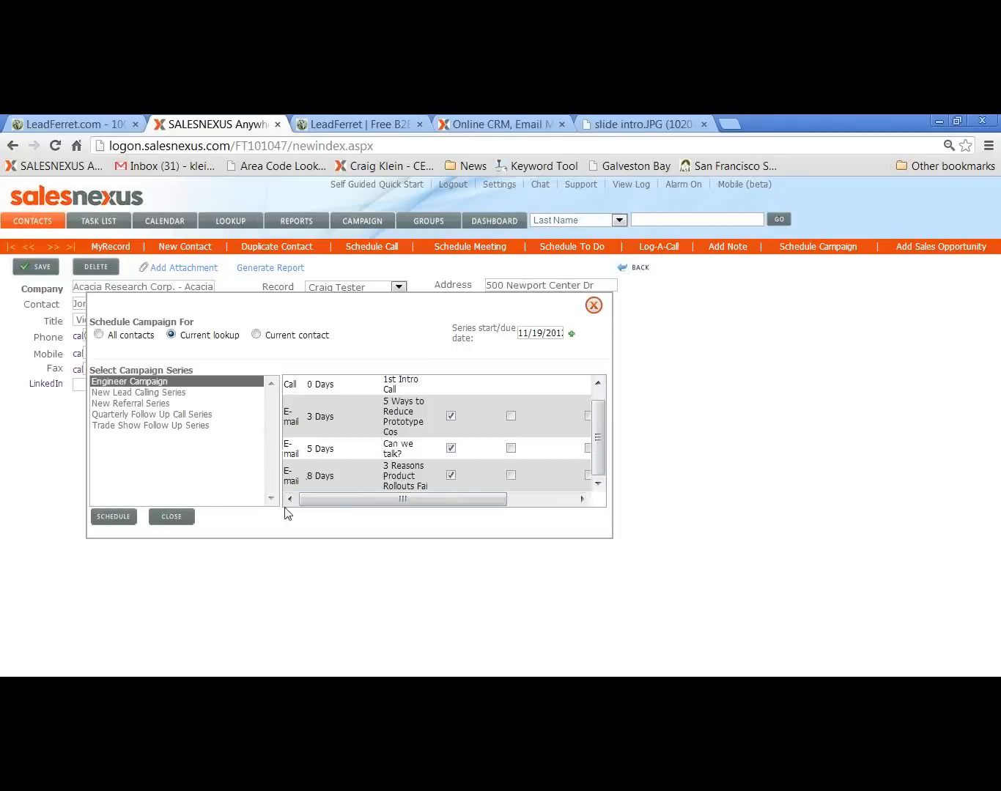
left_click(111, 517)
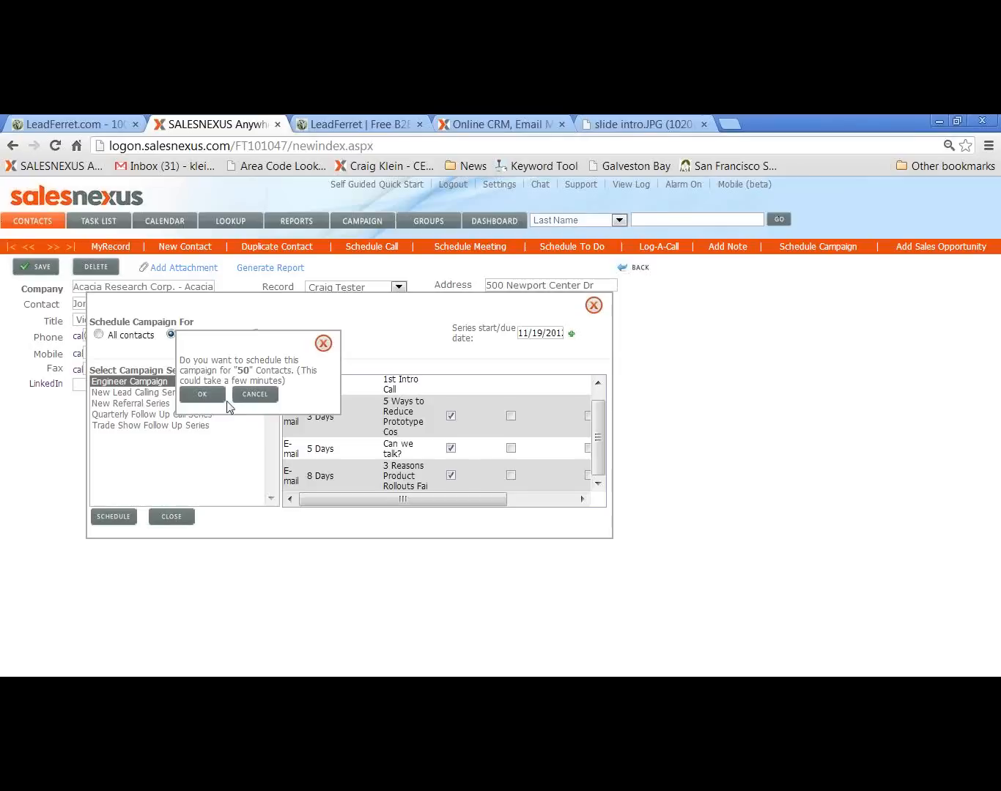
left_click(262, 396)
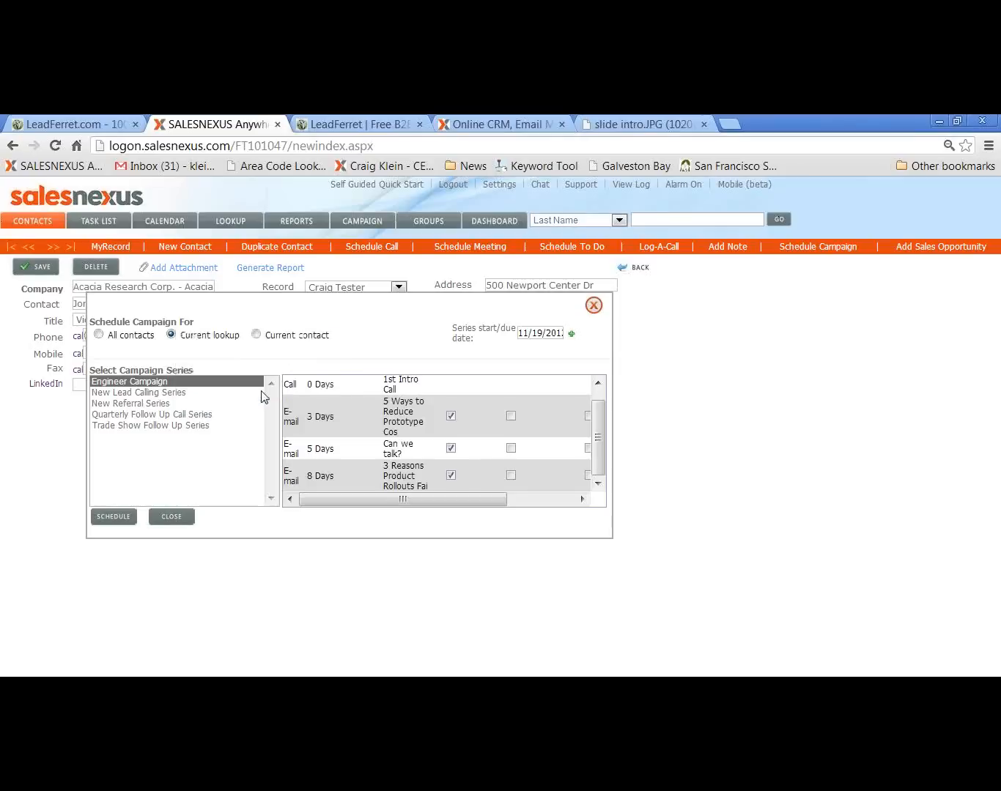
left_click(593, 306)
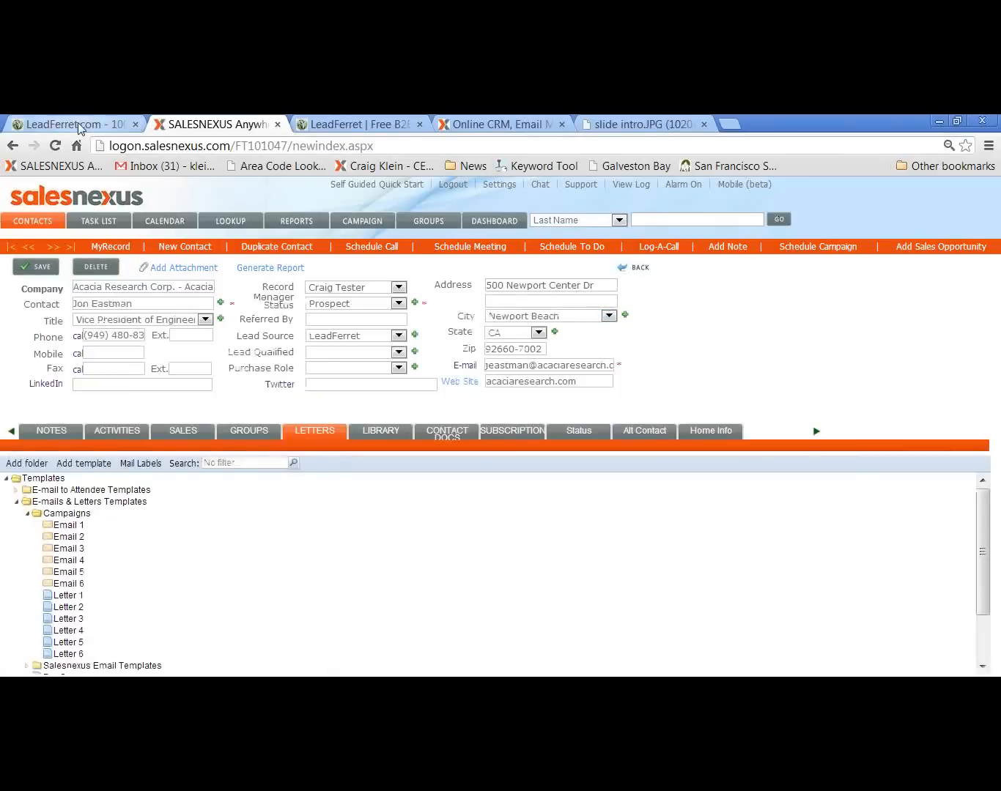
Switch to LeadFerret, open the search by contact and dismiss the points offer popup
left_click(116, 126)
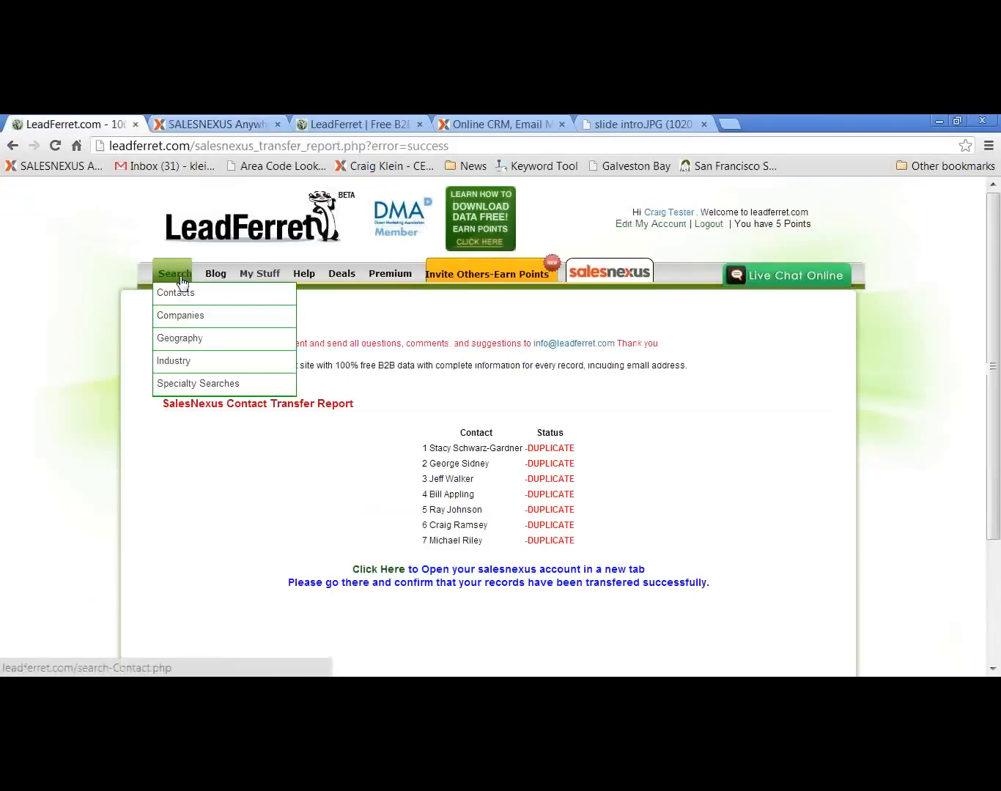
left_click(181, 297)
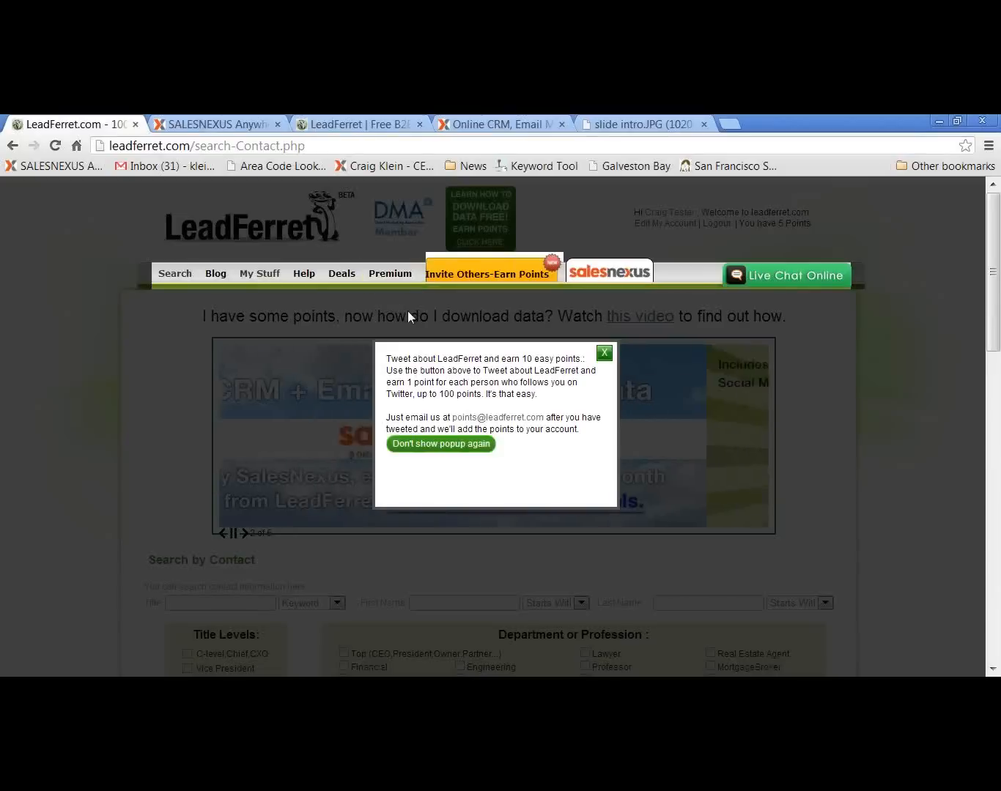
left_click(604, 356)
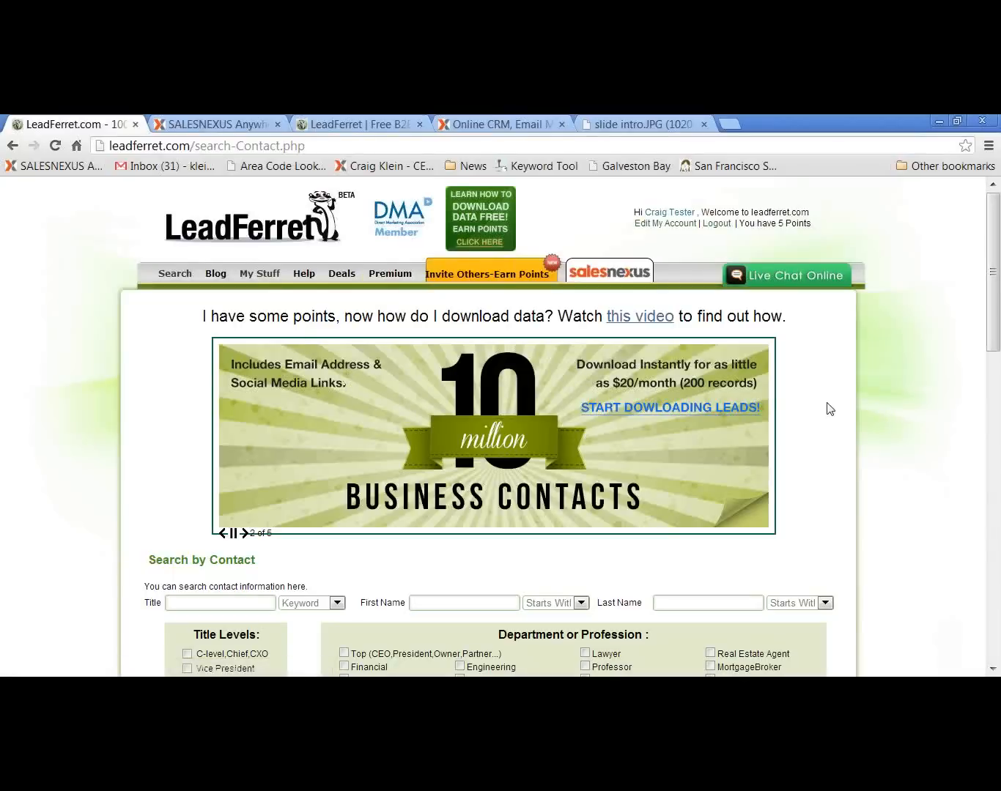
Enter "marketing" as the title with Keyword matching and limit the title level to C-level,Chief,CXO
scroll(818, 413, "down", 3)
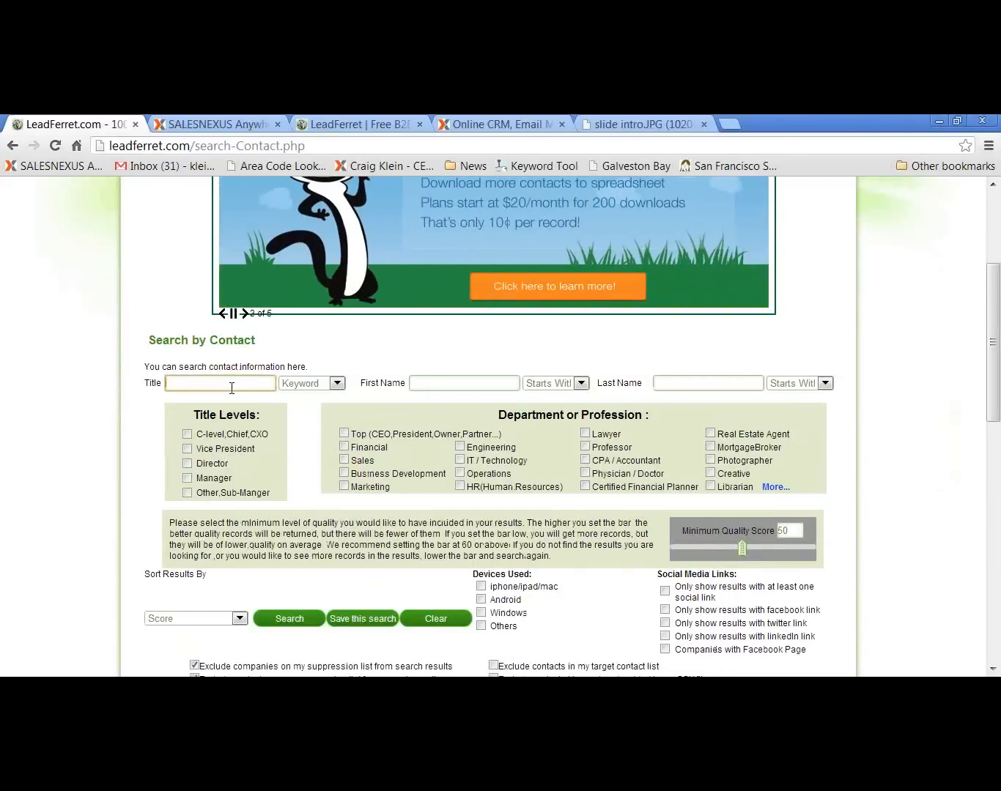
type("makretin")
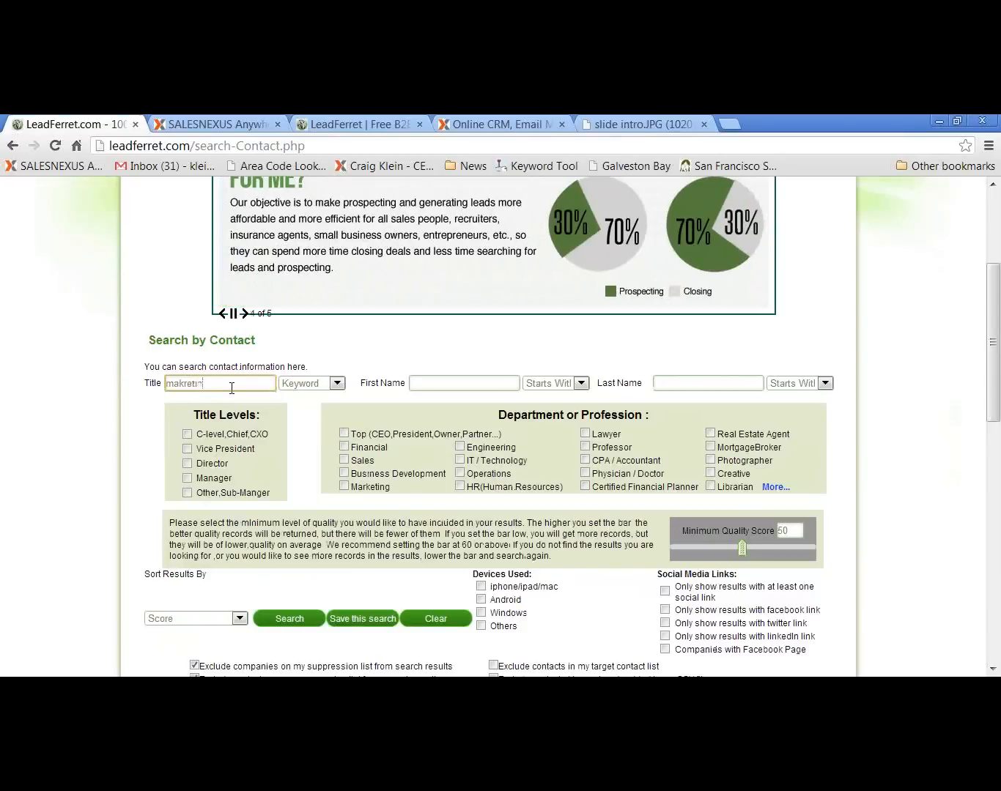
type("rket")
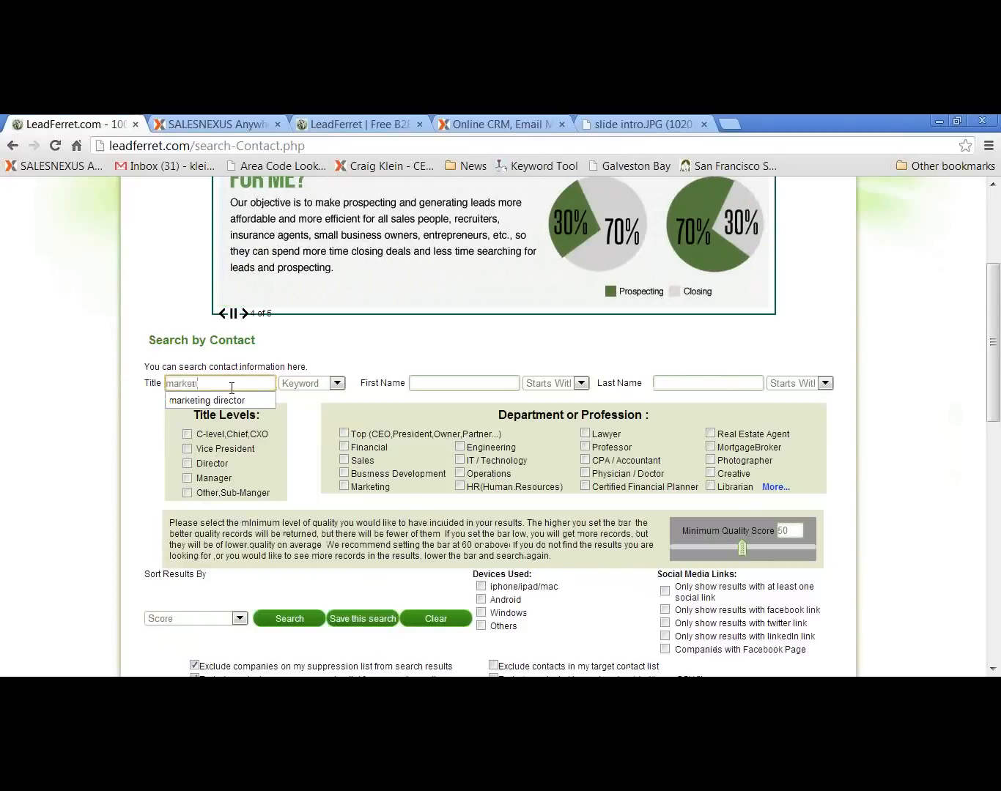
type("ing")
left_click(337, 384)
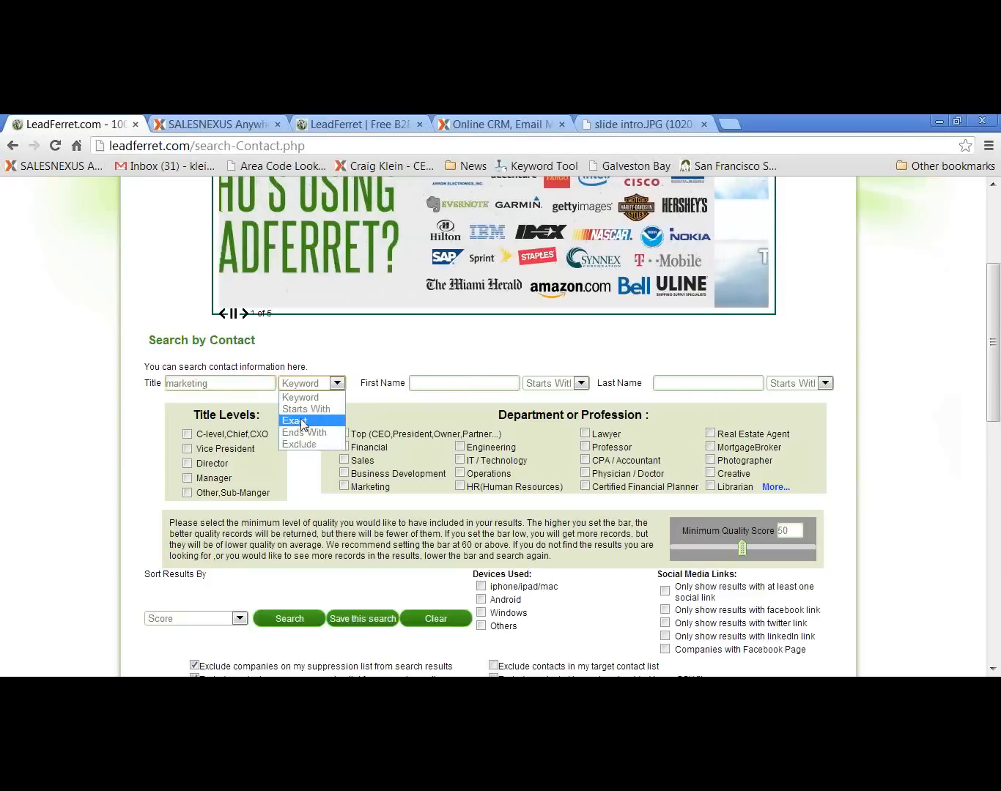
left_click(301, 399)
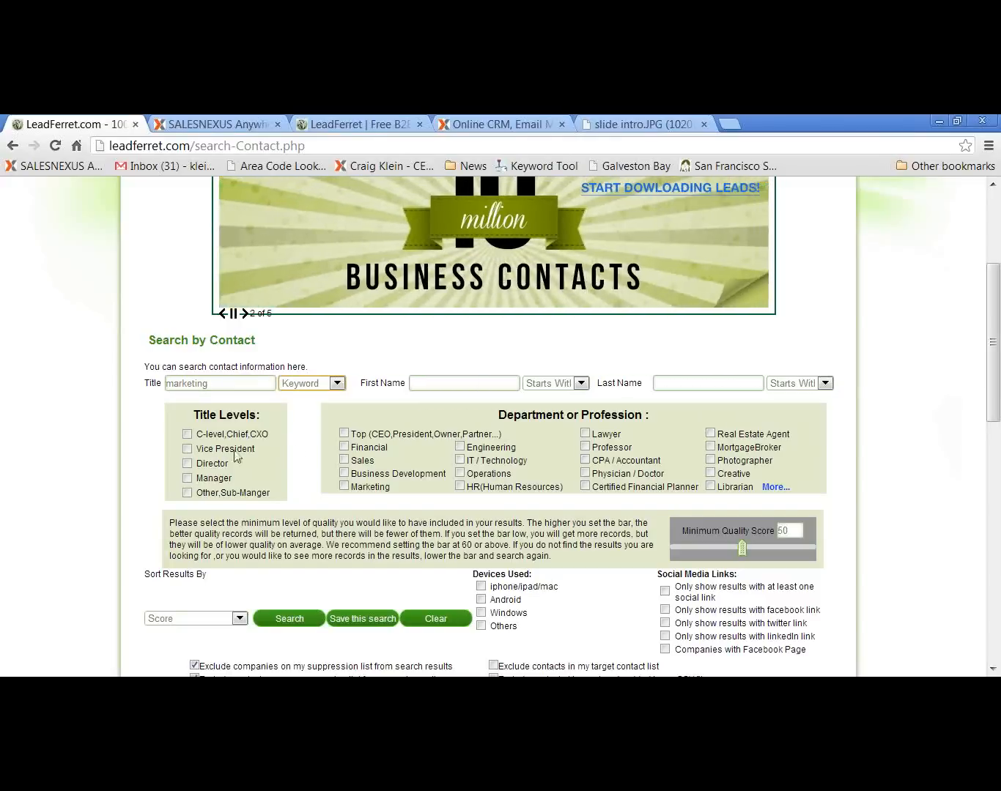
left_click(187, 436)
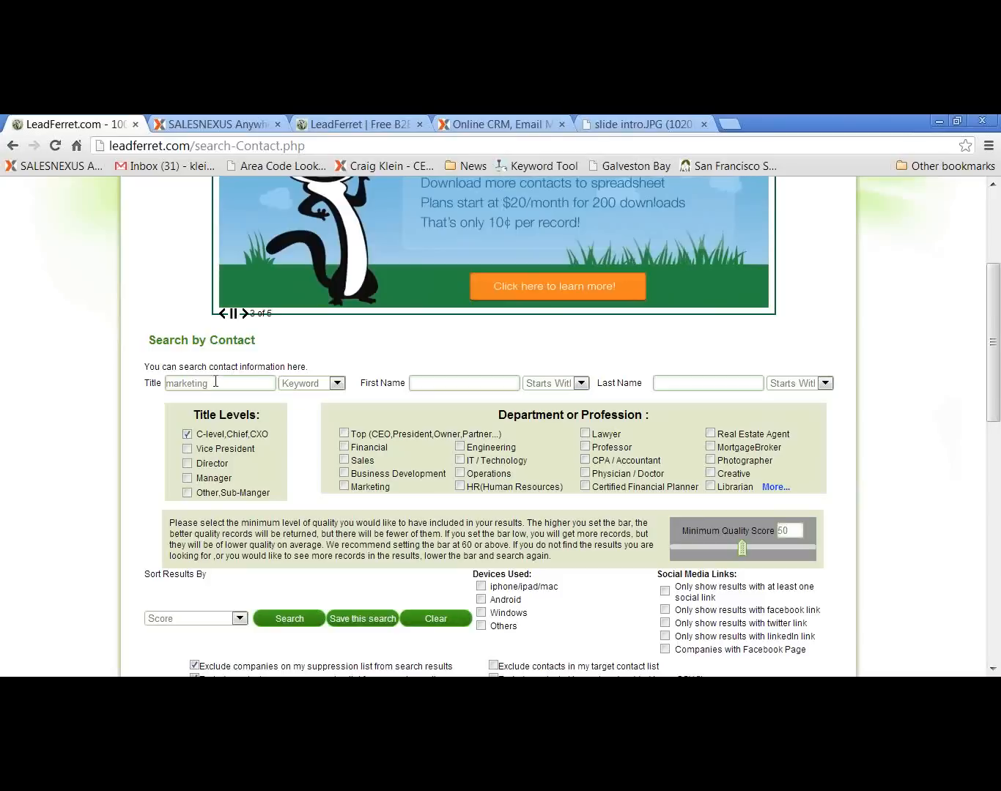
Filter the contacts by company SIC code 2731 and run the search
scroll(315, 454, "down", 3)
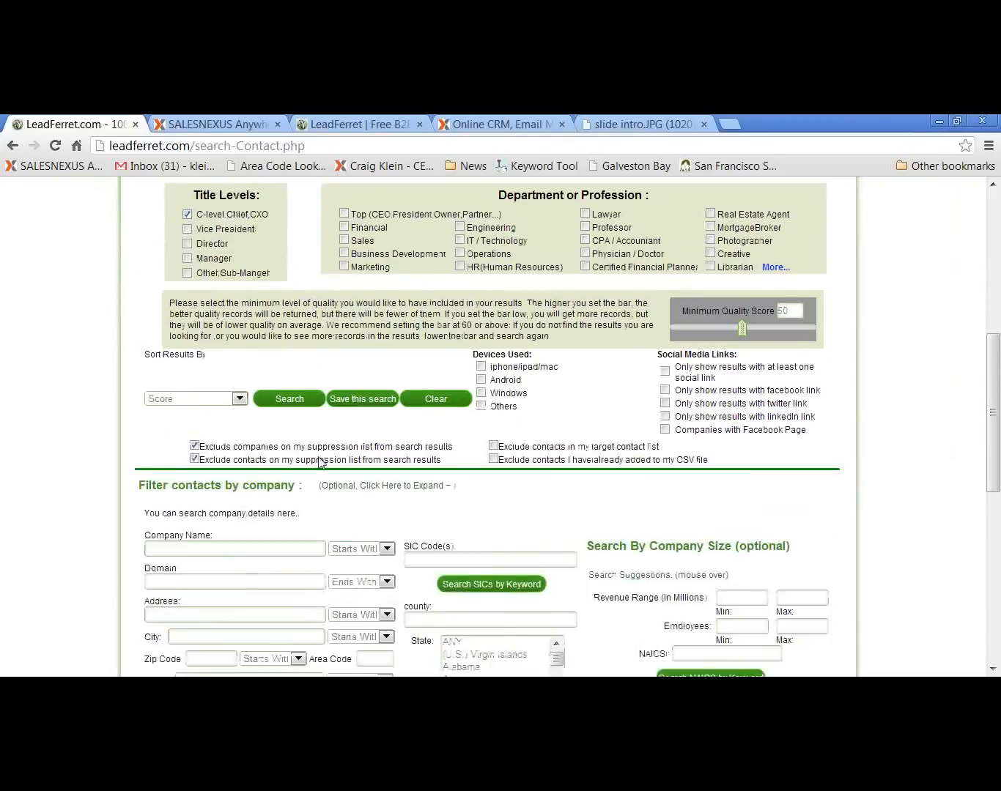
scroll(321, 465, "down", 4)
scroll(616, 487, "down", 3)
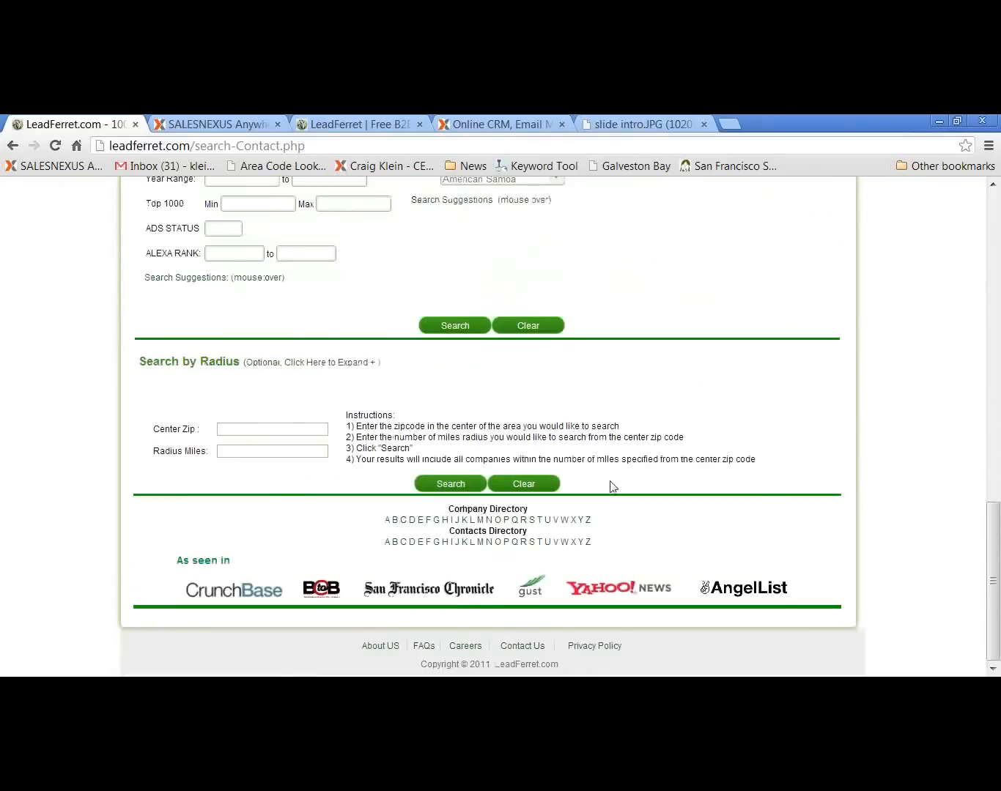
scroll(613, 486, "up", 4)
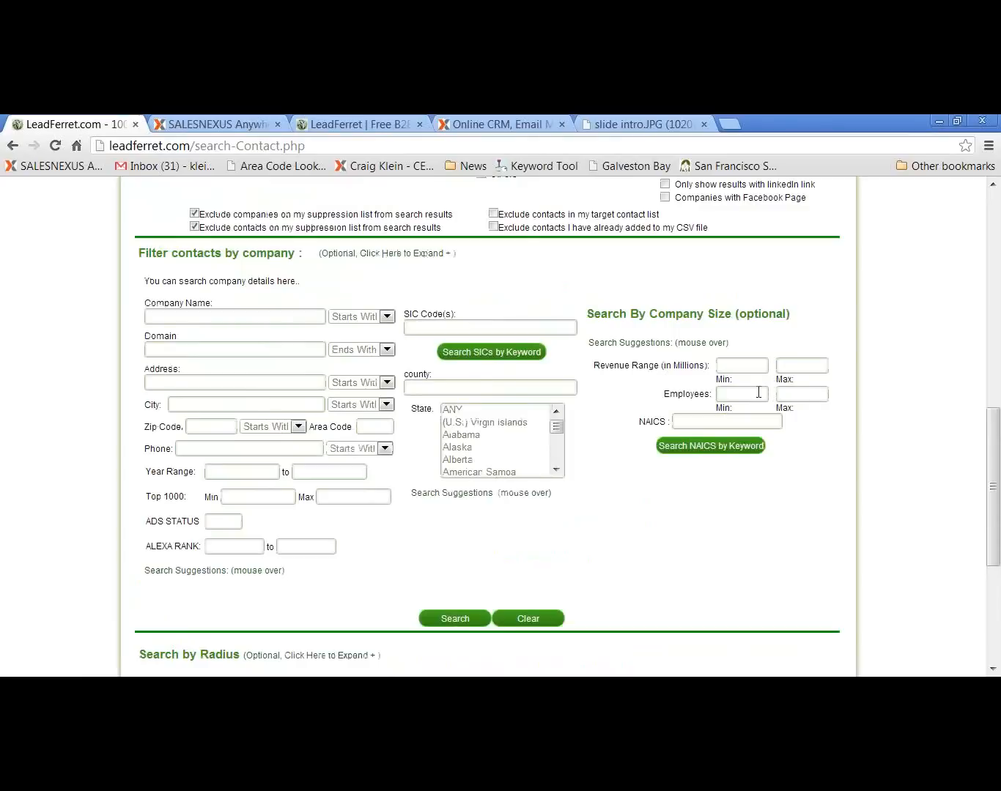
left_click(450, 327)
type("273")
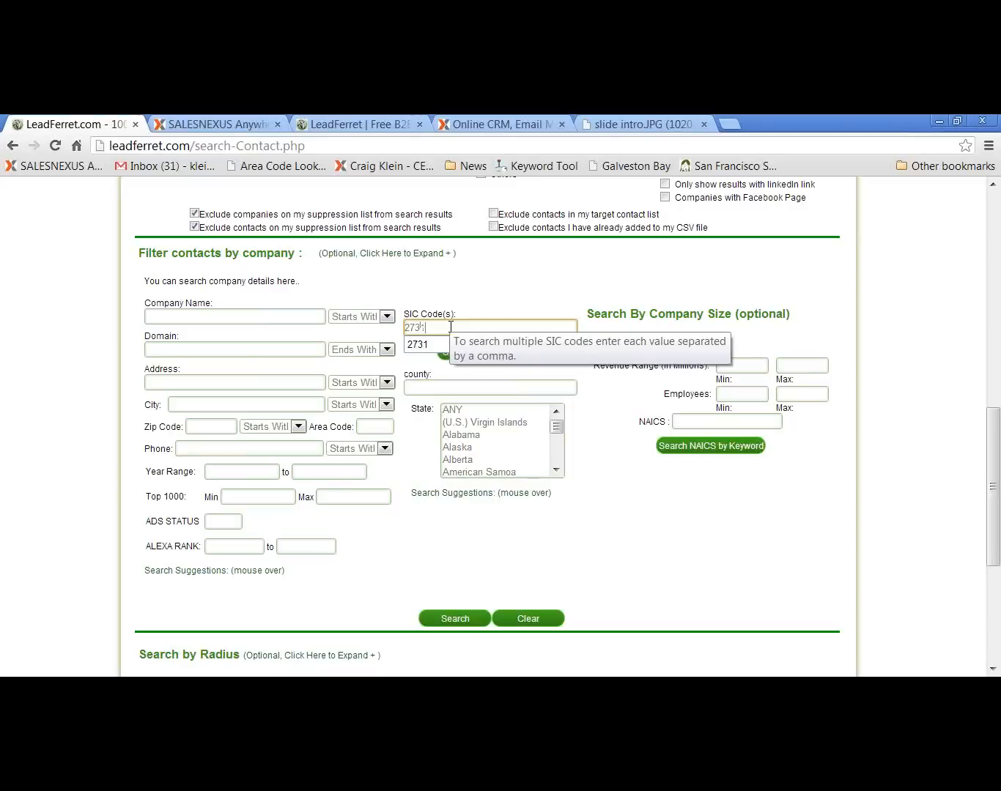
type("1")
left_click(595, 450)
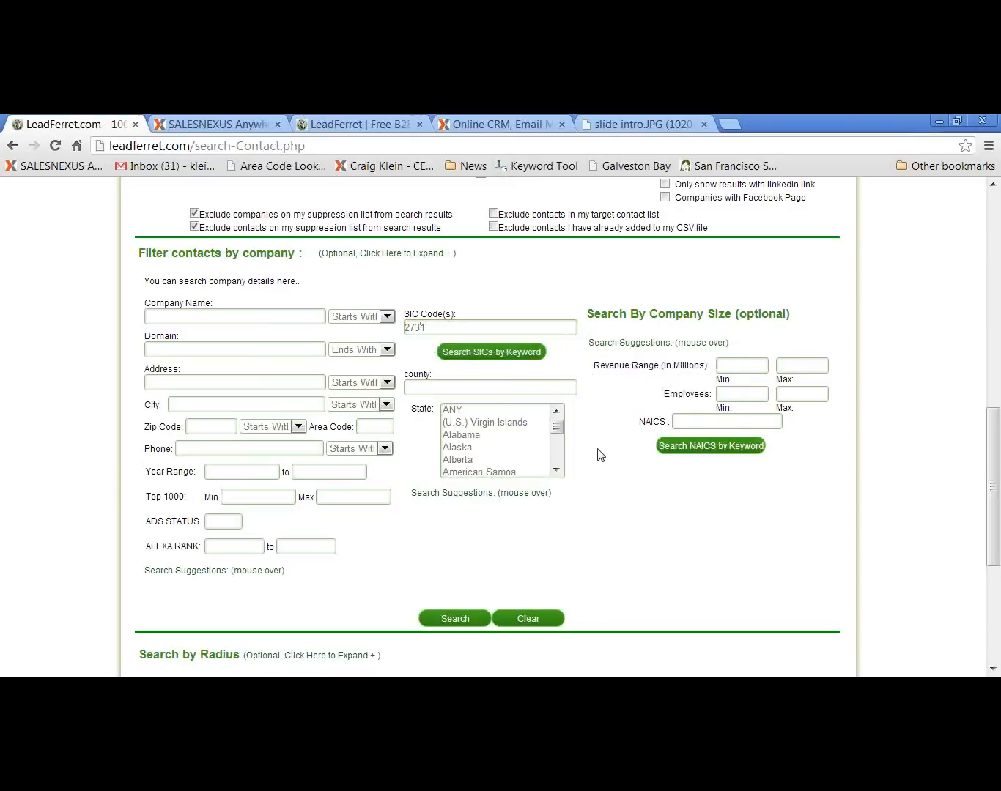
left_click(456, 621)
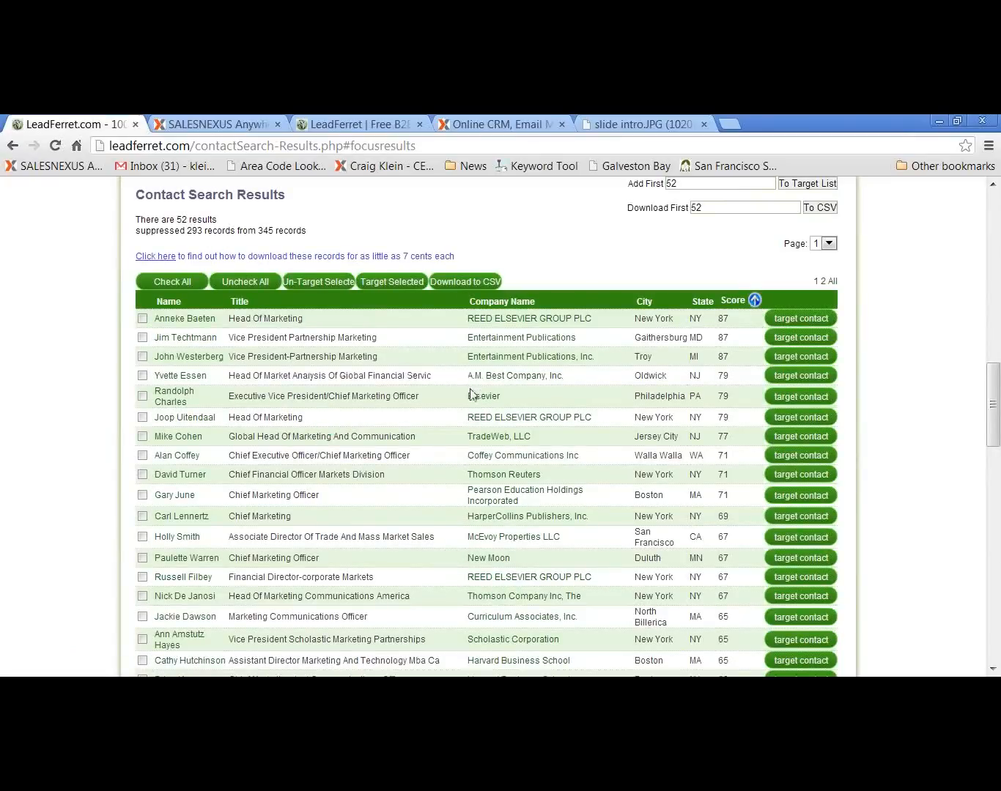
Target two individual contacts in the search results, and target all contacts listed on the page
scroll(472, 394, "down", 4)
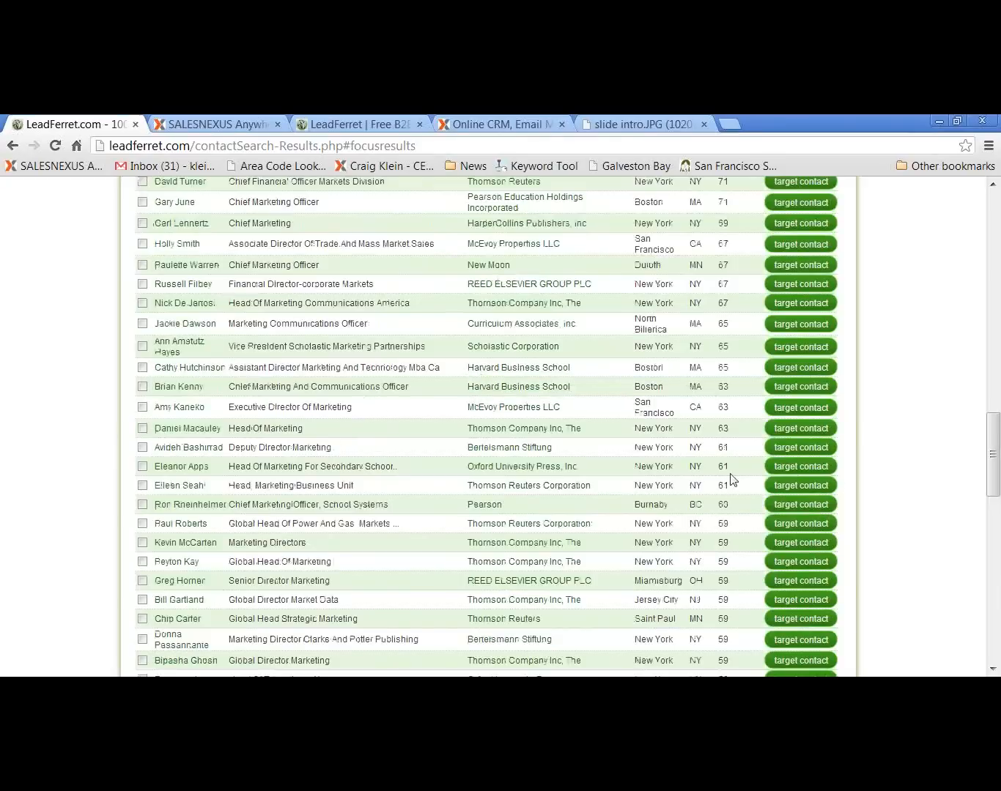
left_click(819, 466)
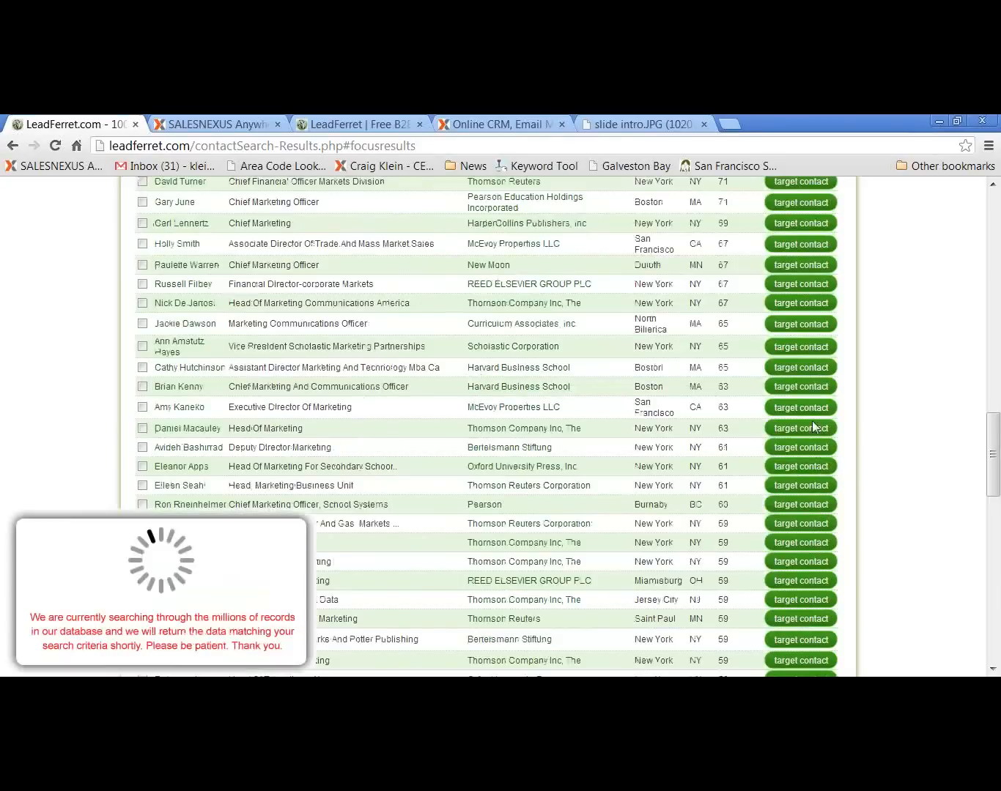
left_click(809, 328)
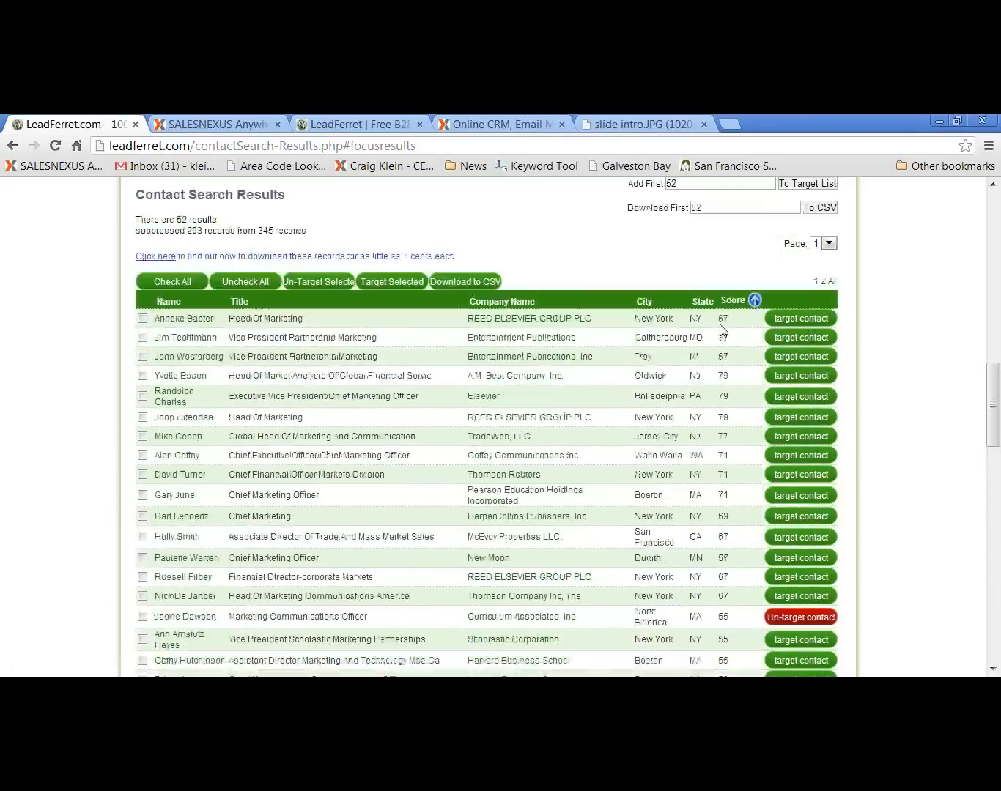
left_click(179, 501)
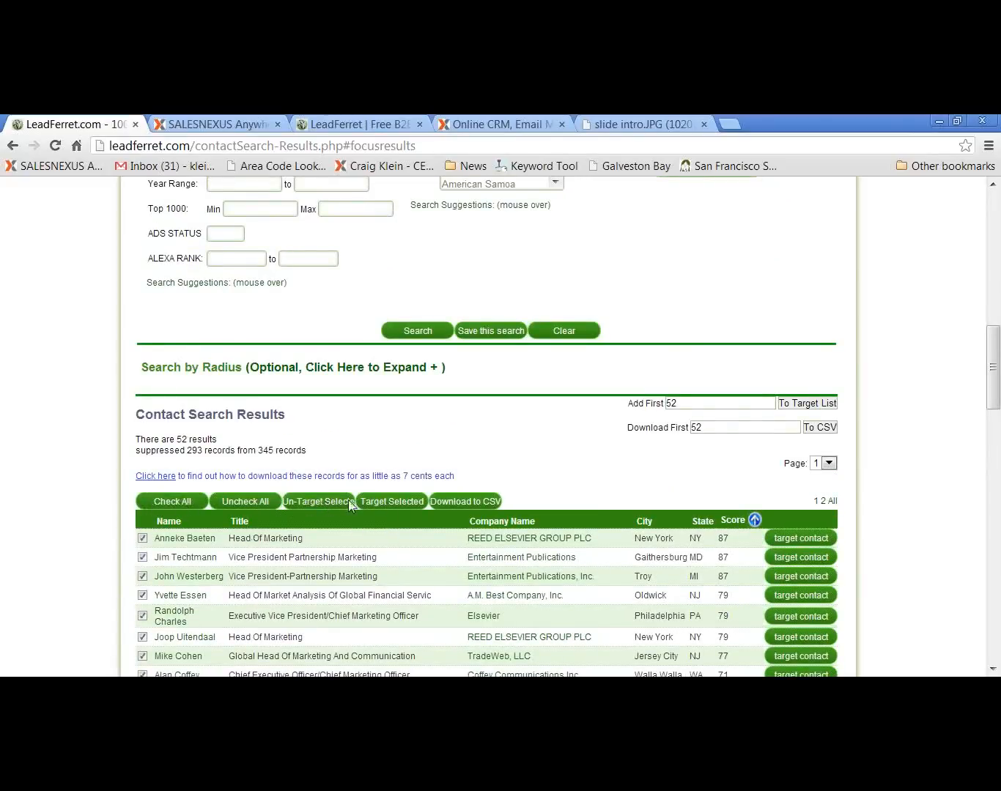
left_click(381, 502)
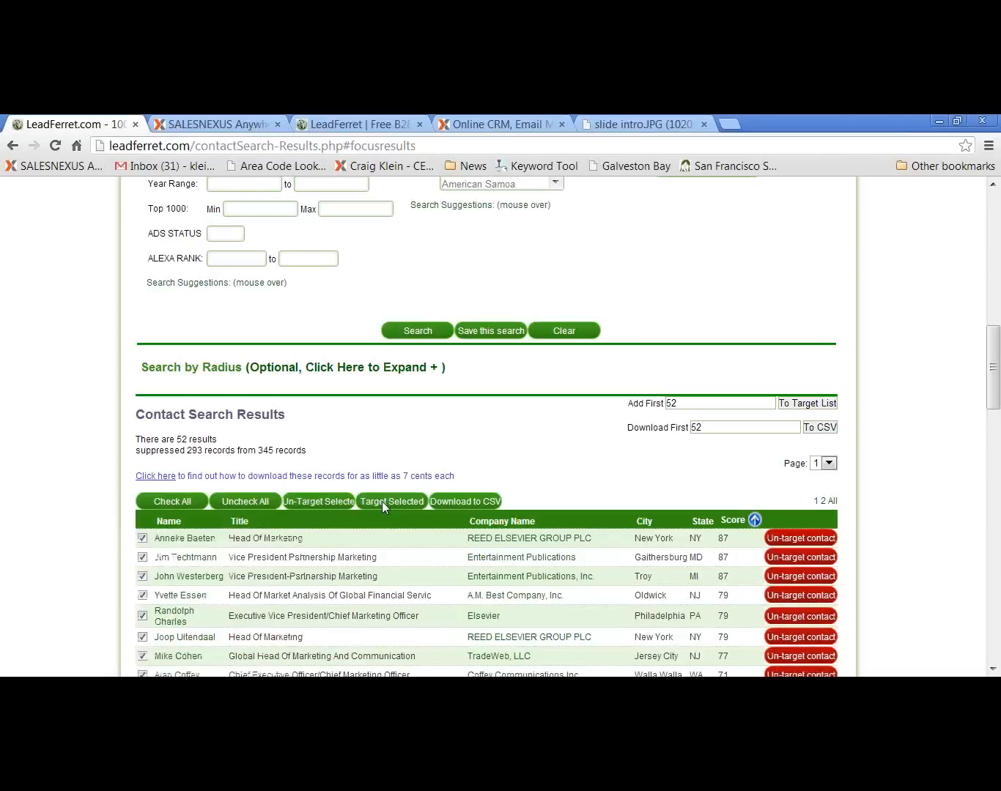
Clear the SIC code filter and add the Vice President, Director and Manager title levels to the search
scroll(383, 502, "up", 10)
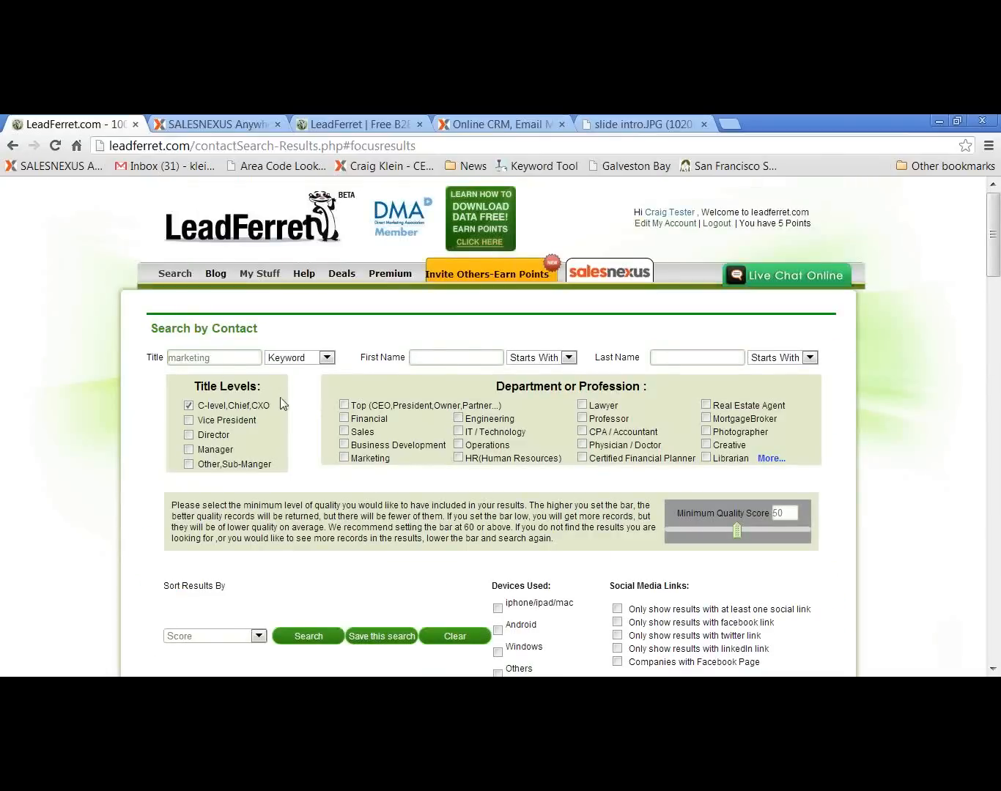
scroll(567, 579, "down", 5)
left_click_drag(434, 453, 354, 456)
key("BackSpace")
scroll(452, 430, "up", 5)
left_click(188, 421)
left_click(188, 434)
left_click(188, 448)
Expand the search by radius section and set the center zip to 77002
scroll(520, 521, "down", 15)
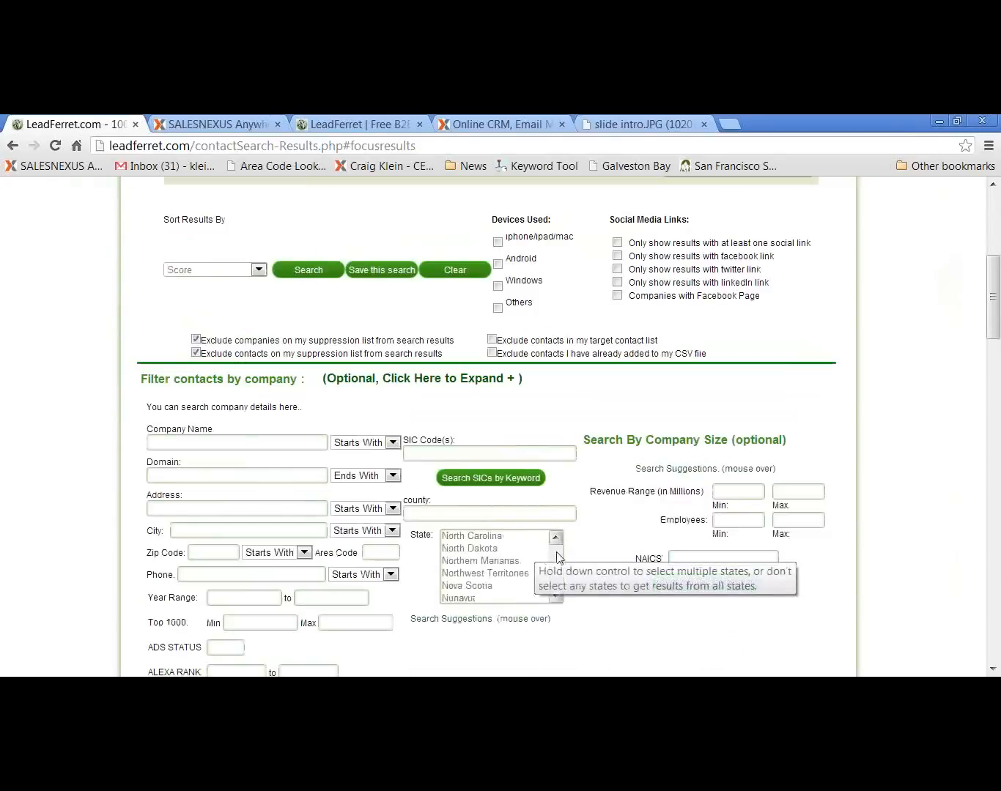
scroll(637, 618, "down", 1)
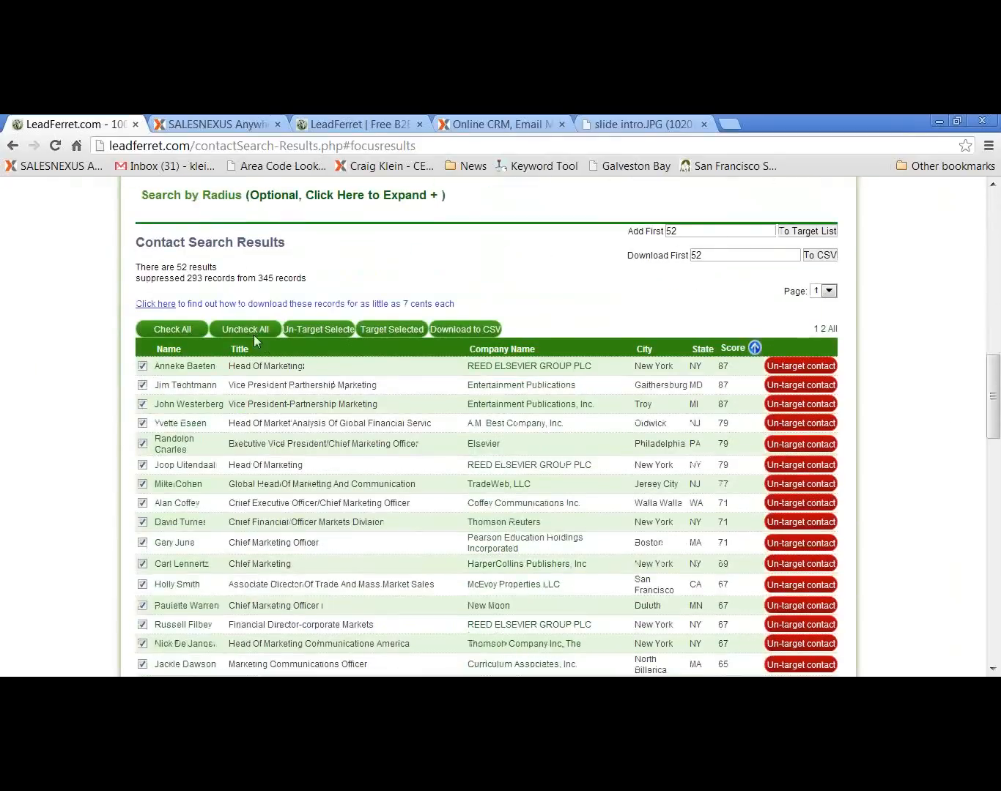
scroll(249, 327, "up", 4)
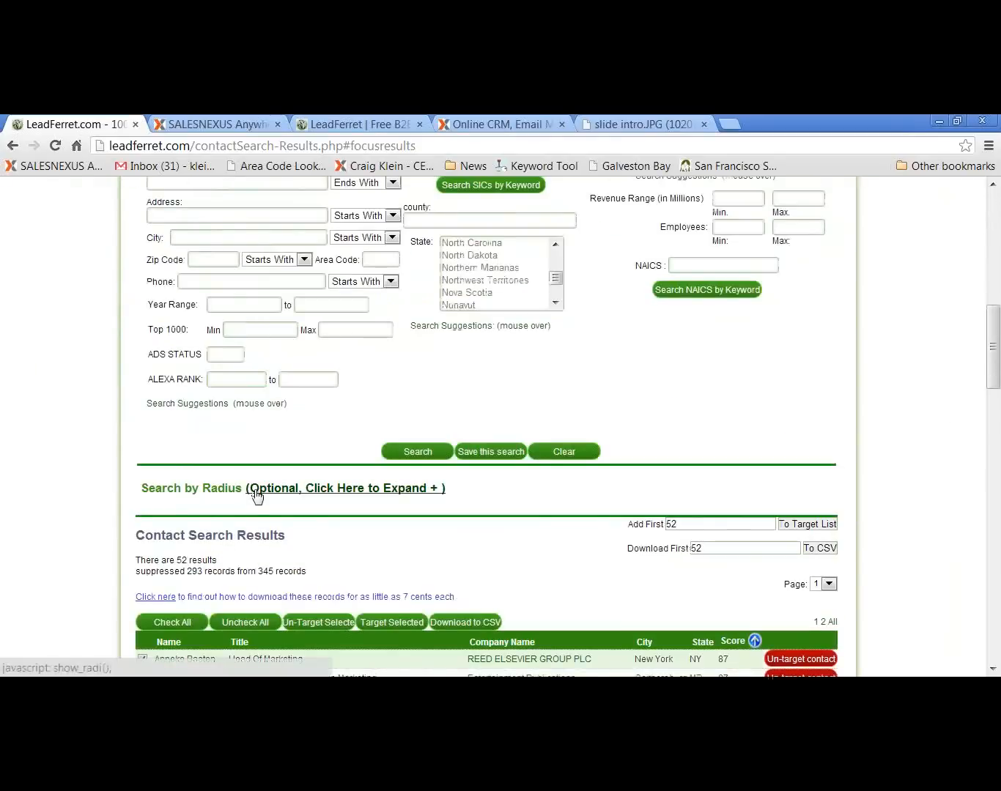
scroll(306, 530, "down", 1)
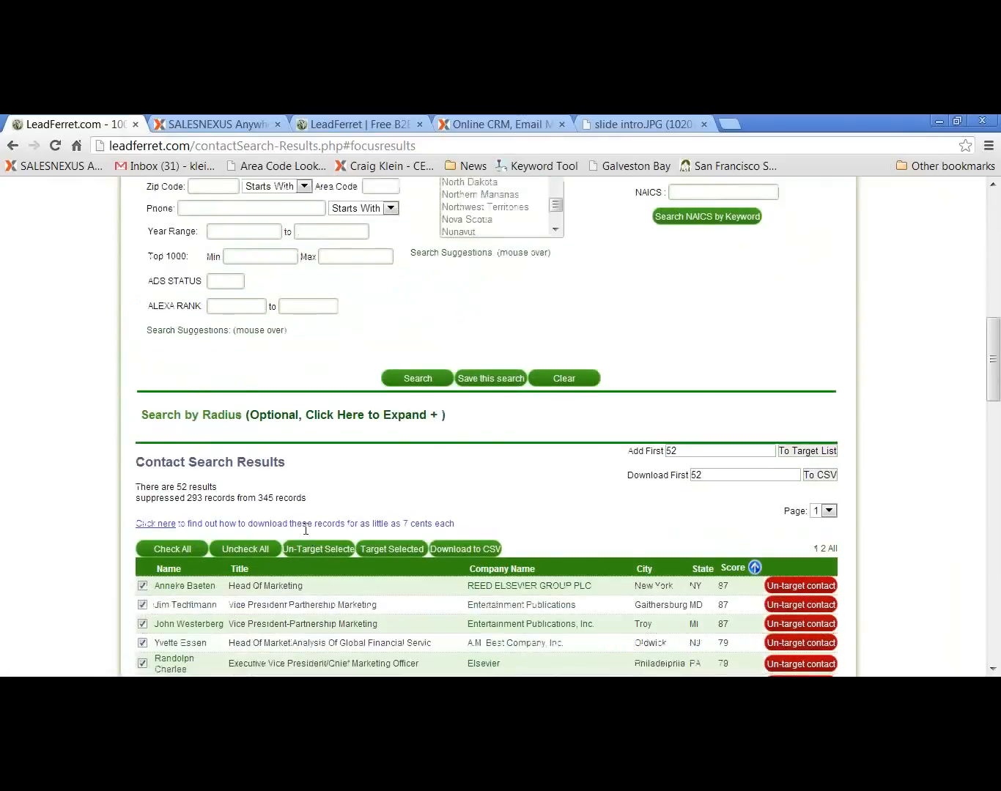
left_click(313, 417)
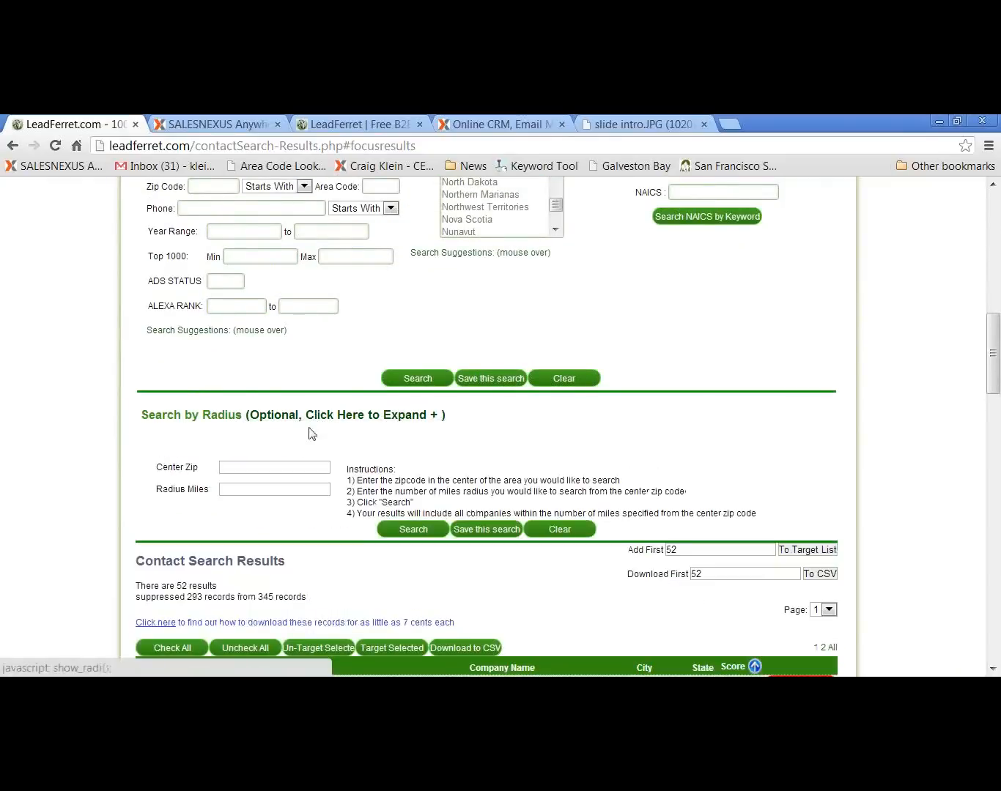
left_click(255, 469)
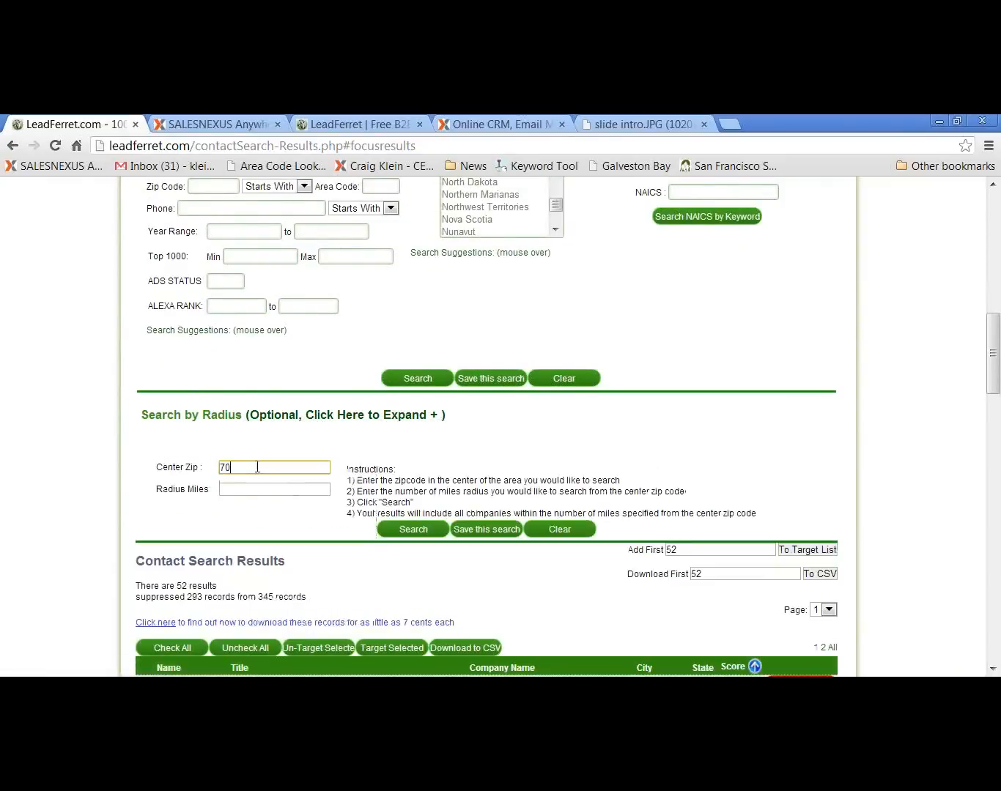
type("700")
key("BackSpace")
key("BackSpace")
type("7")
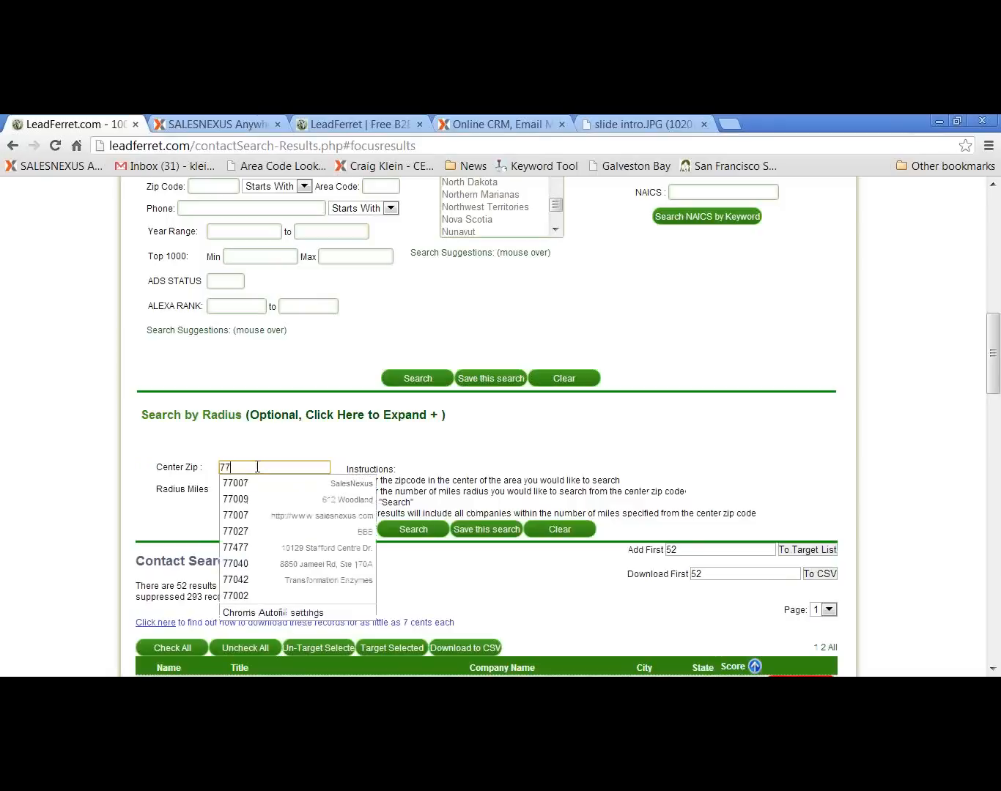
type("002")
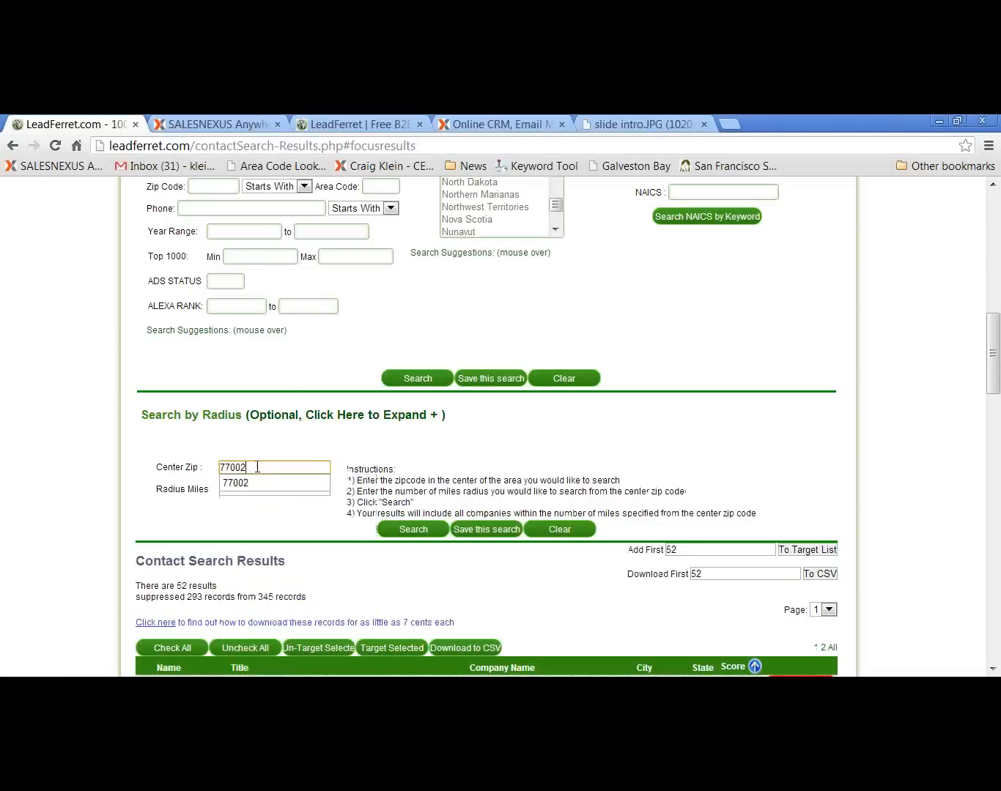
Set the search radius to 100 miles and run the search
left_click(250, 491)
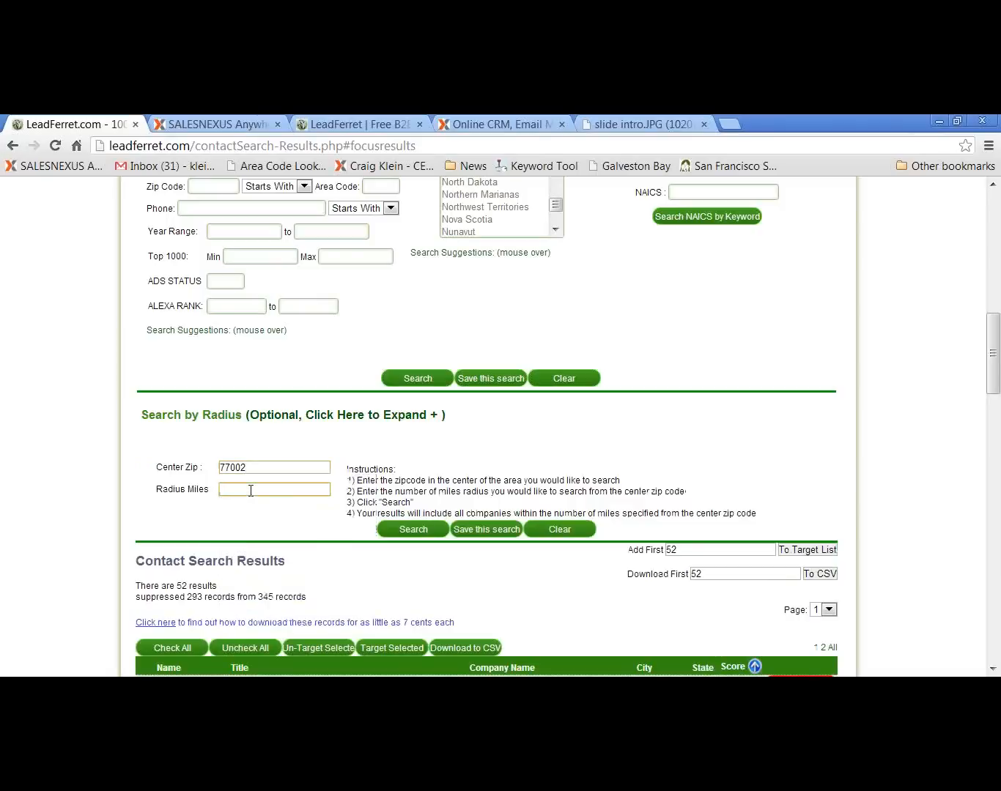
type("100")
left_click(180, 522)
left_click(418, 529)
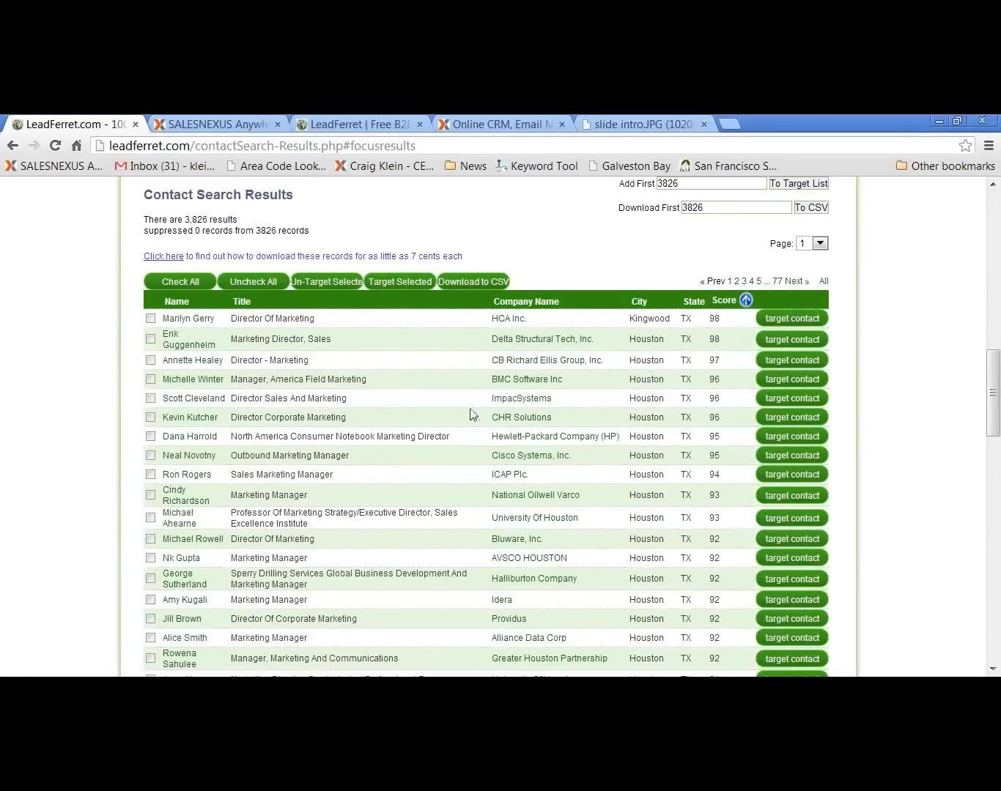
Add the first 400 contacts of the search results to the target list
scroll(566, 272, "up", 1)
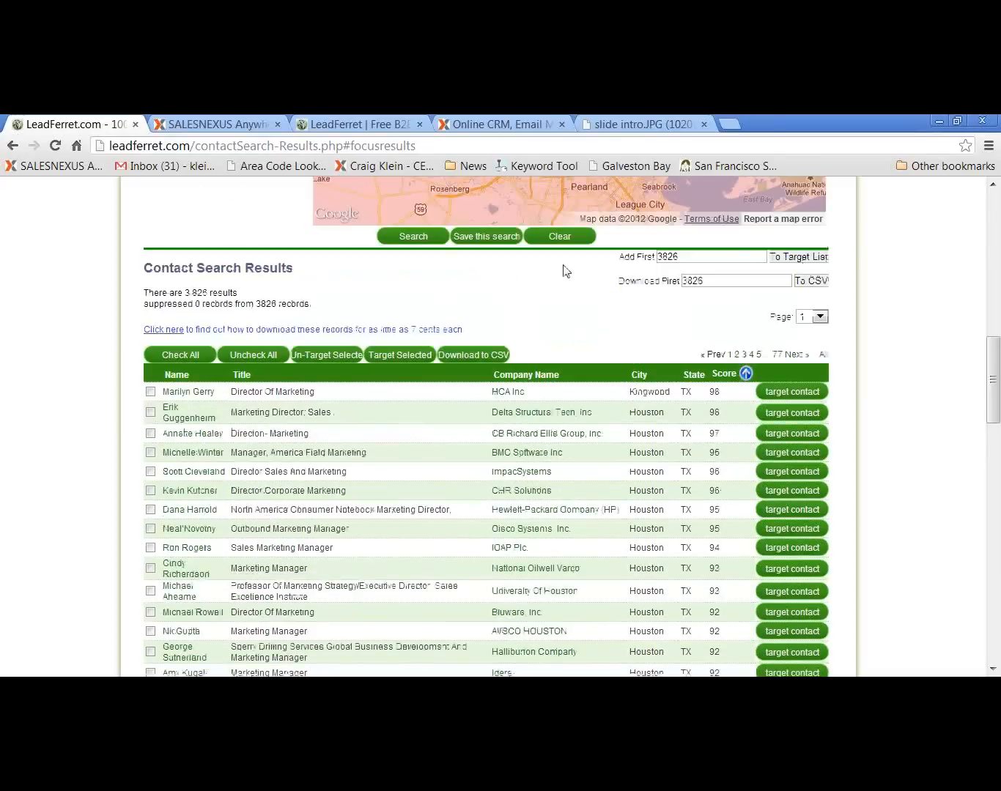
scroll(565, 271, "up", 1)
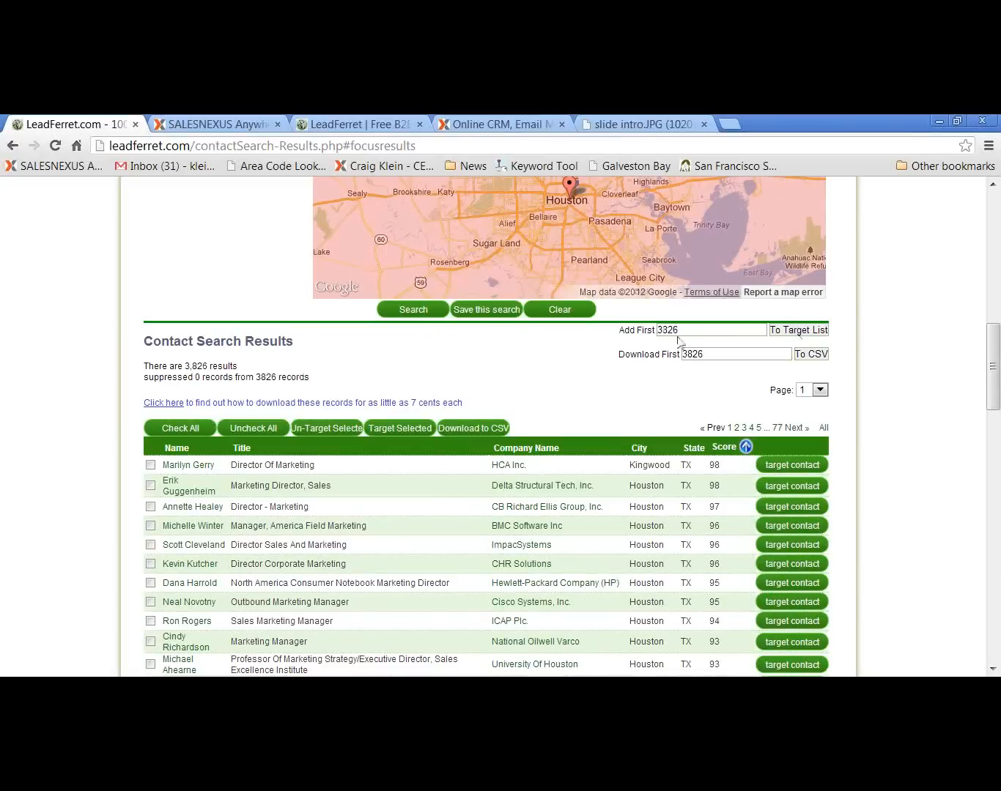
left_click_drag(681, 330, 644, 335)
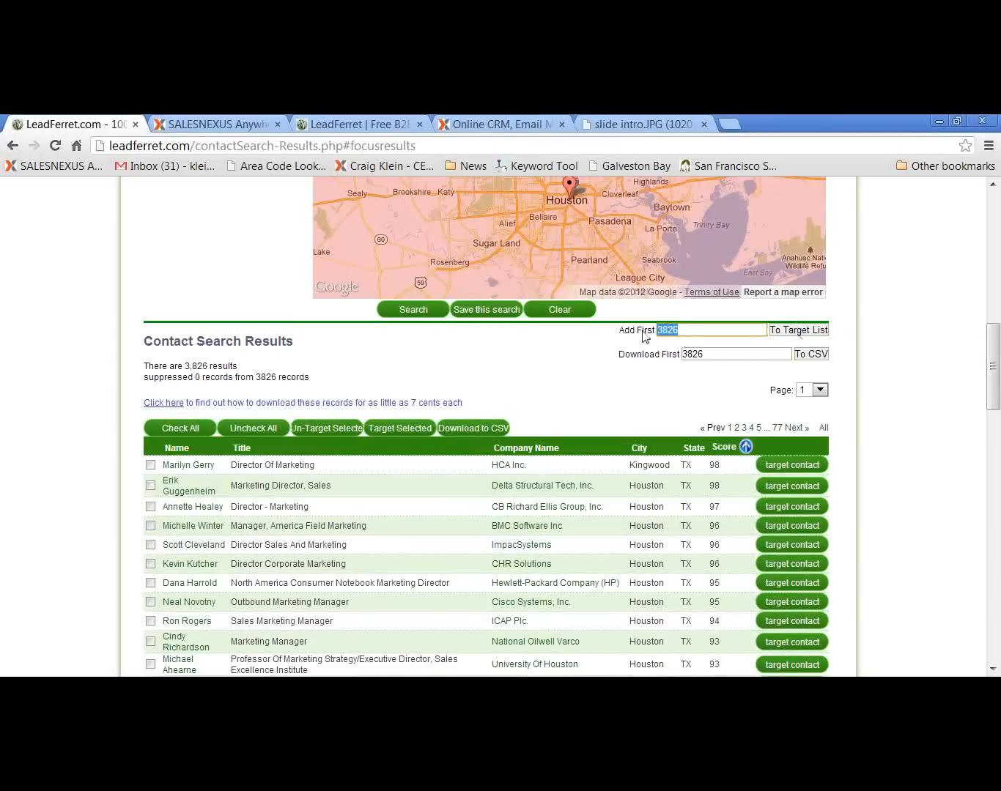
type("1")
left_click(588, 368)
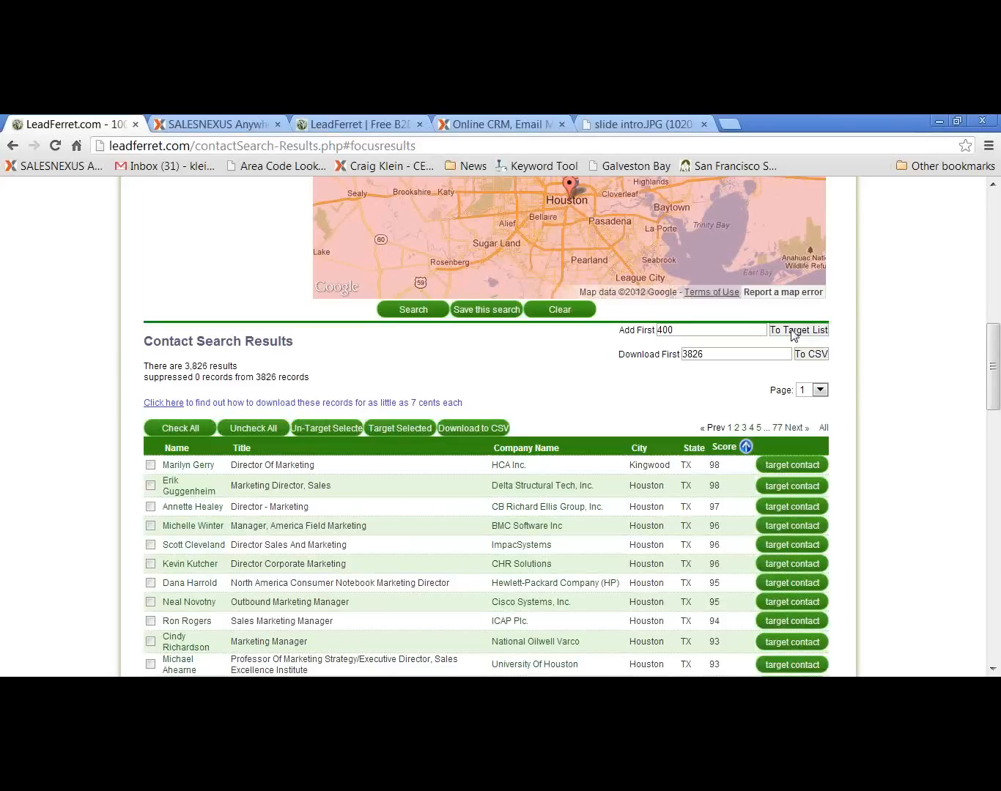
left_click(794, 332)
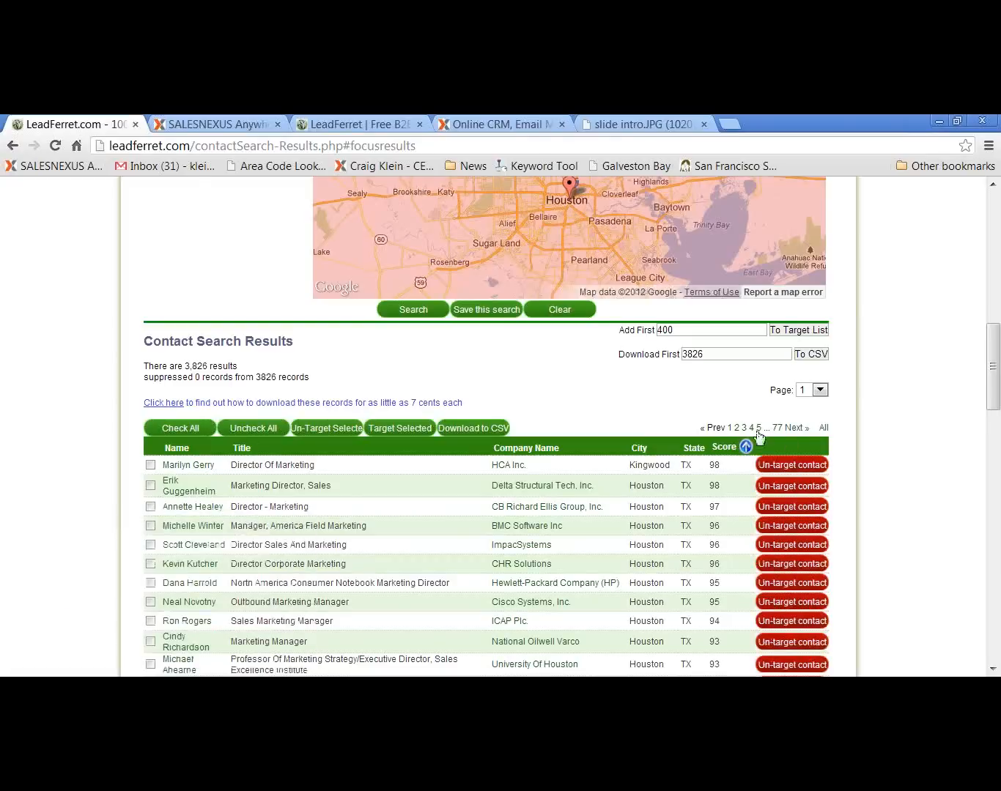
Examine the search radius around Houston on the map, zoomed out to its full extent
scroll(235, 300, "up", 3)
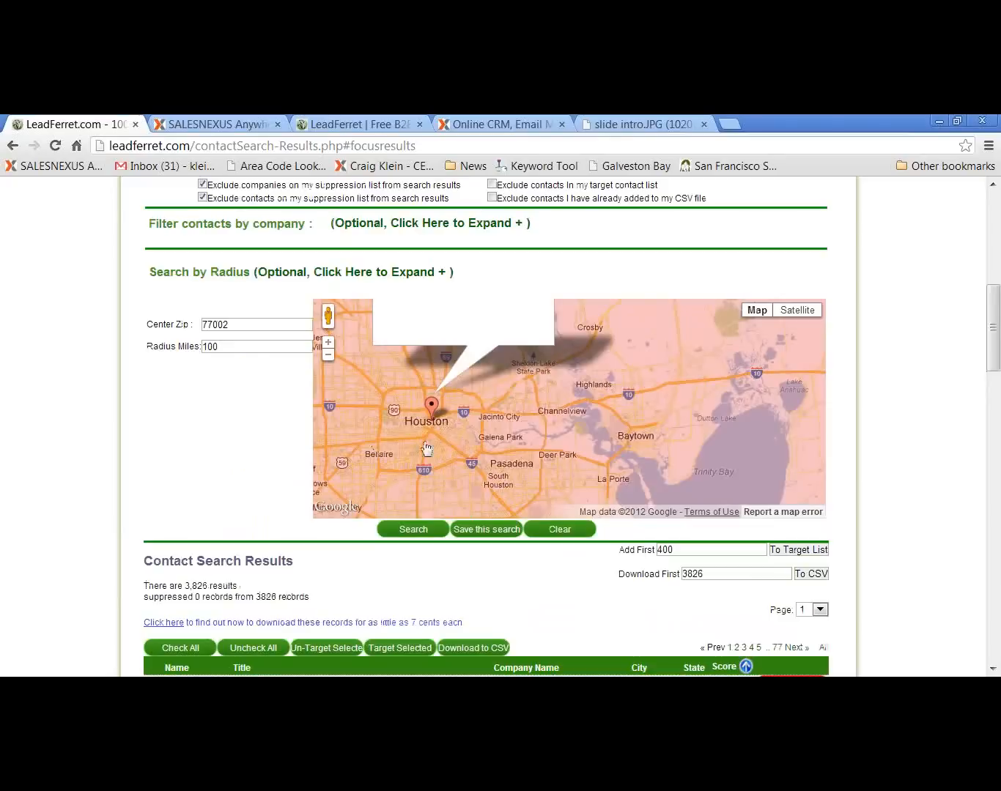
scroll(440, 460, "down", 2)
scroll(456, 460, "down", 1)
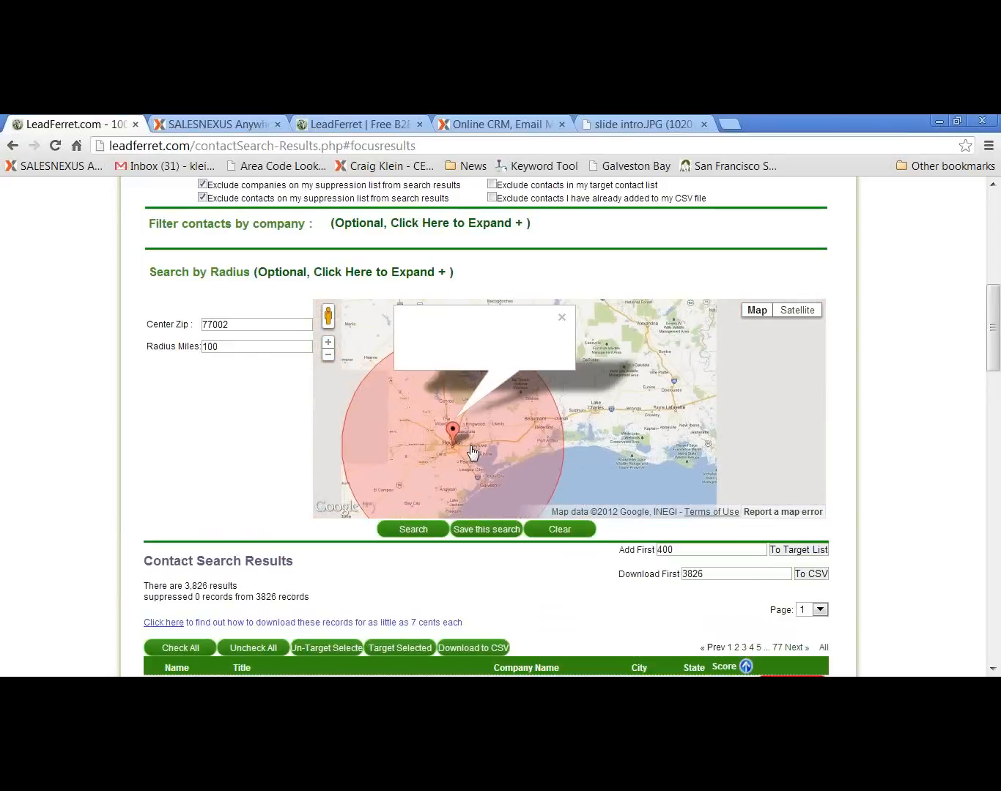
Close the map marker's info balloon and show the full 100-mile search circle around Houston
left_click(563, 318)
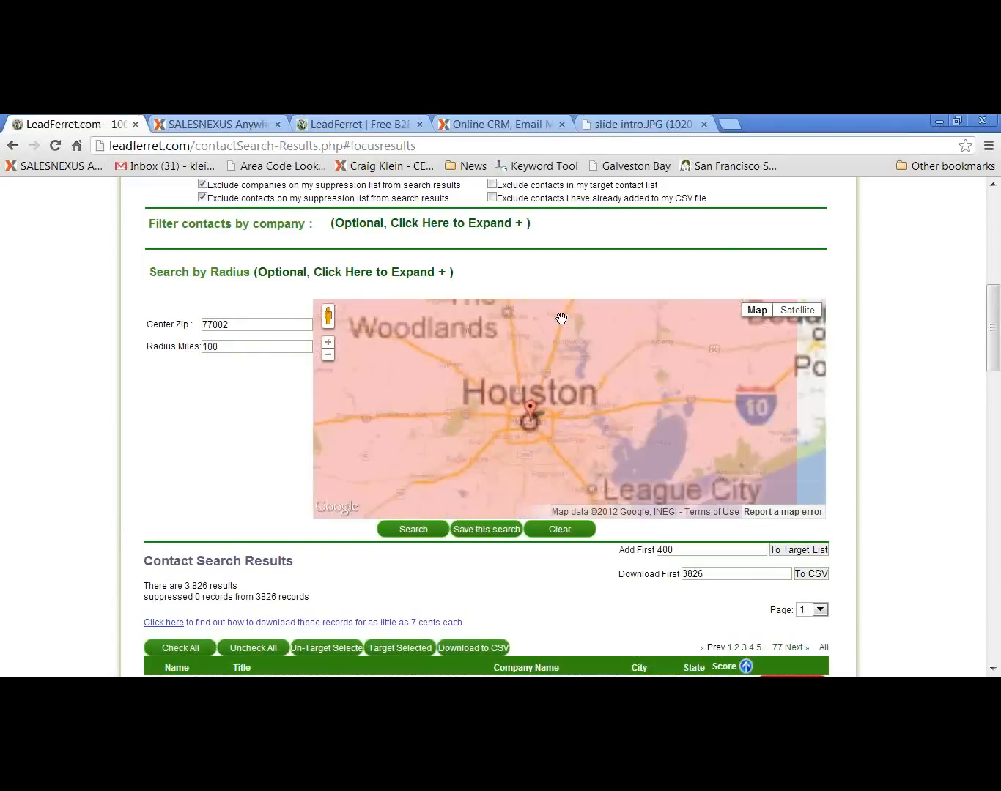
left_click(328, 356)
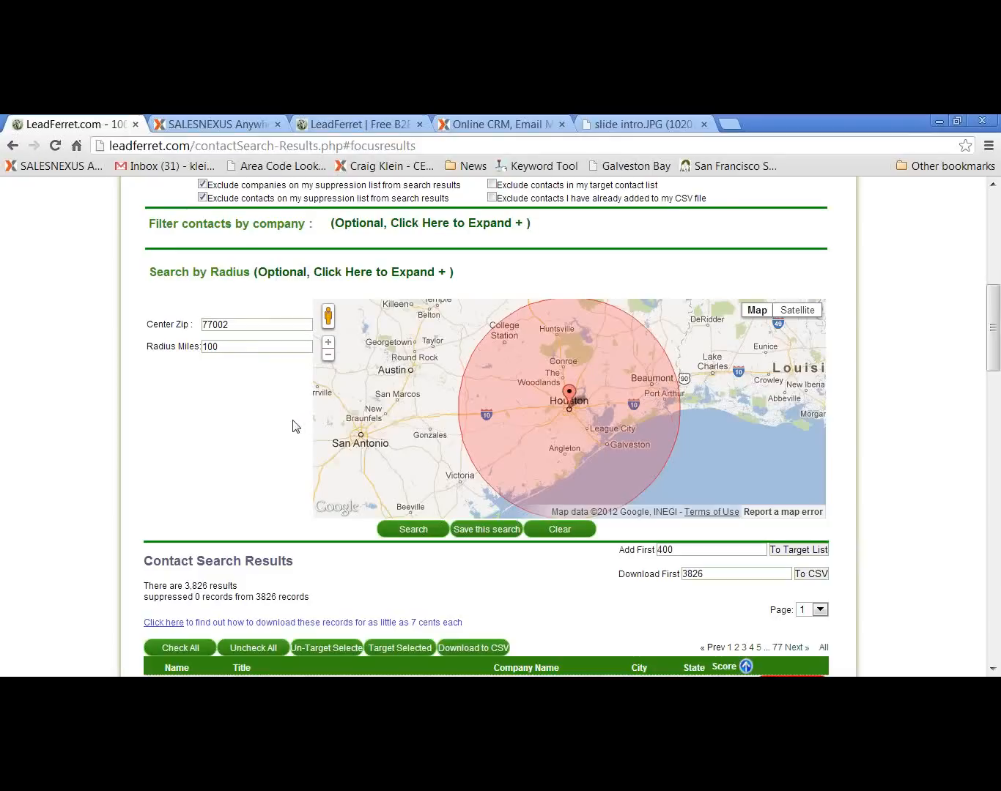
Open the saved target contacts and look over the beginning of the list
scroll(297, 426, "up", 1)
scroll(292, 426, "up", 6)
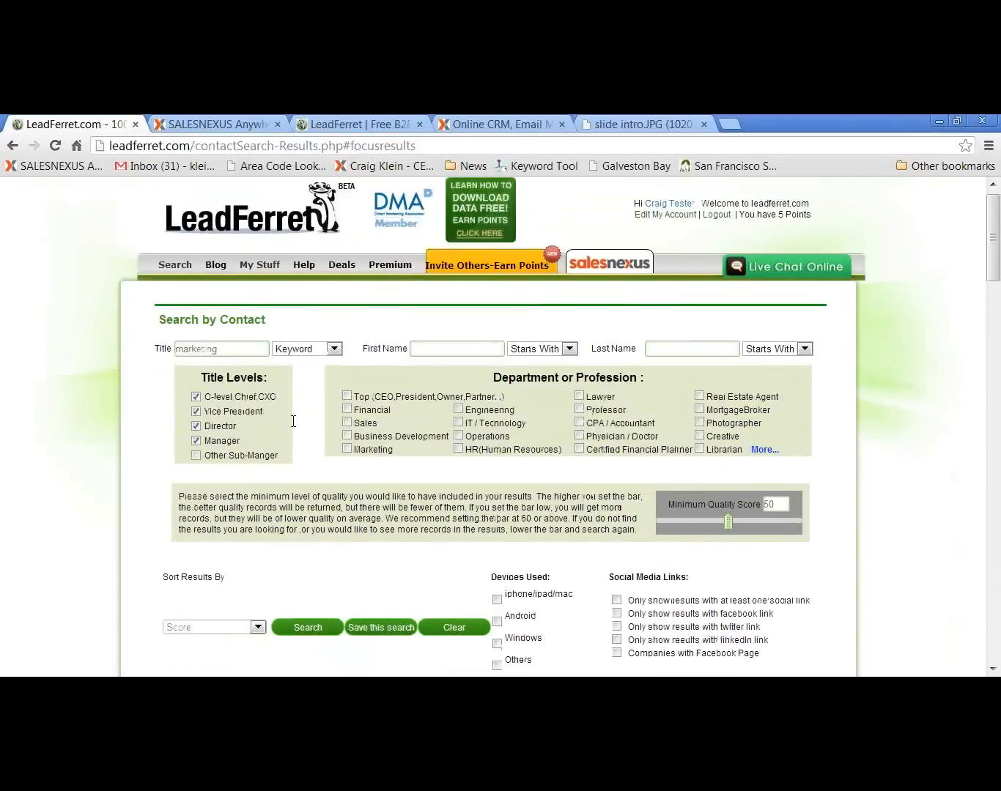
mouse_move(267, 271)
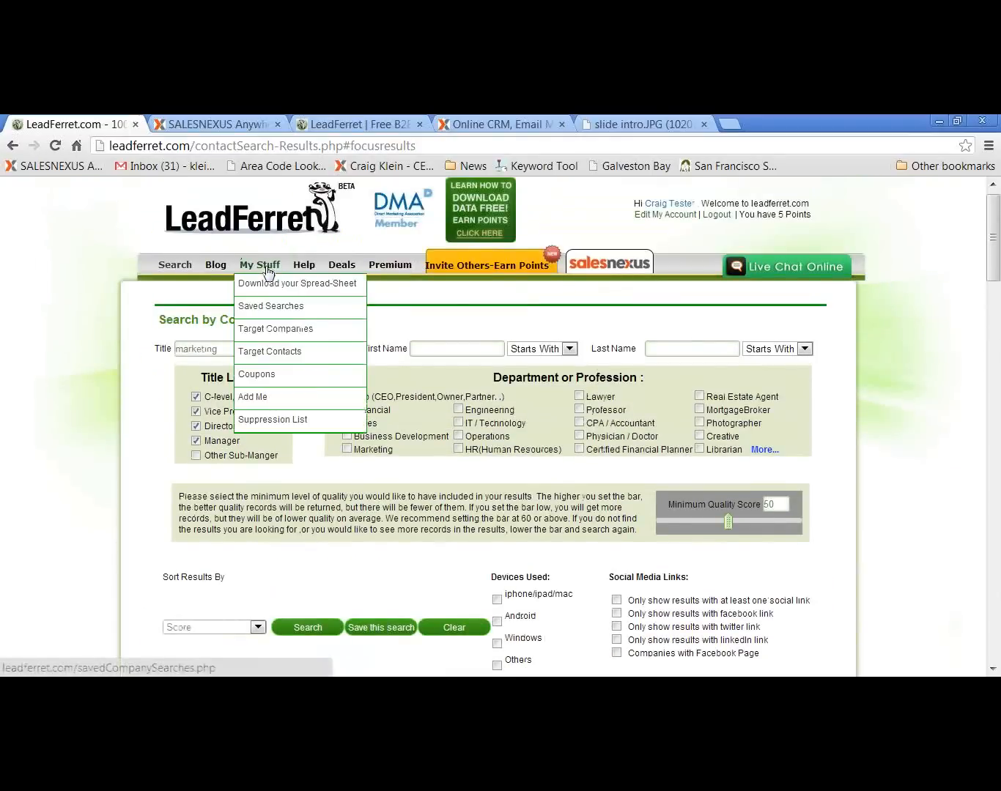
left_click(268, 353)
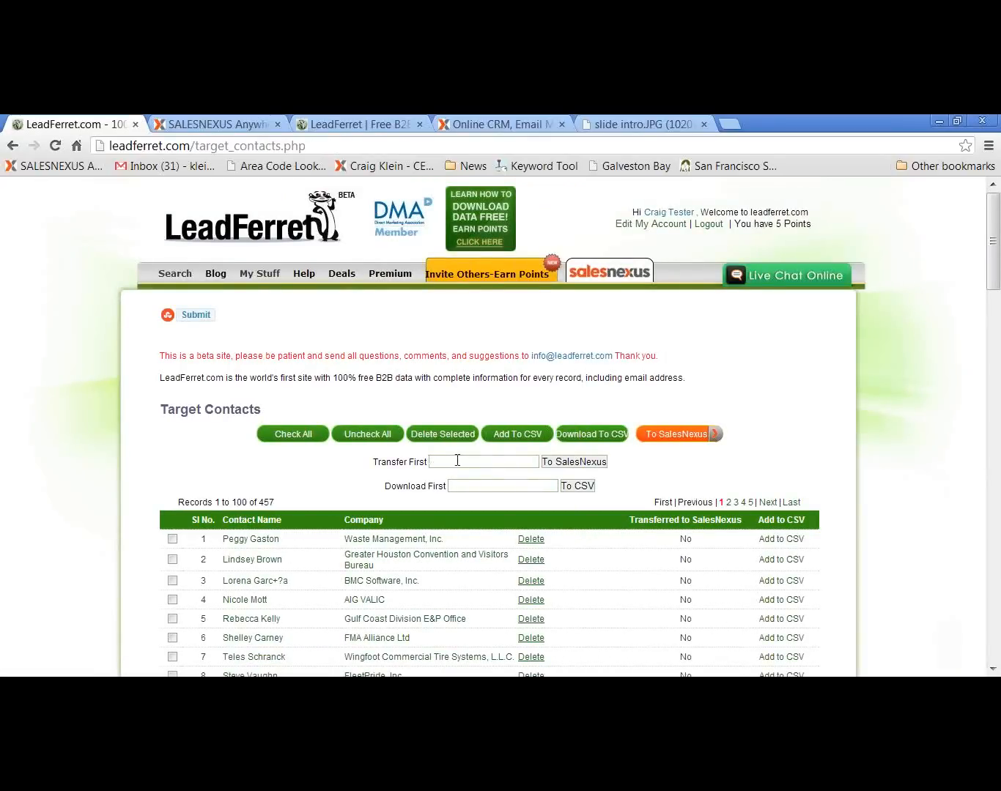
scroll(491, 483, "down", 2)
scroll(503, 490, "up", 1)
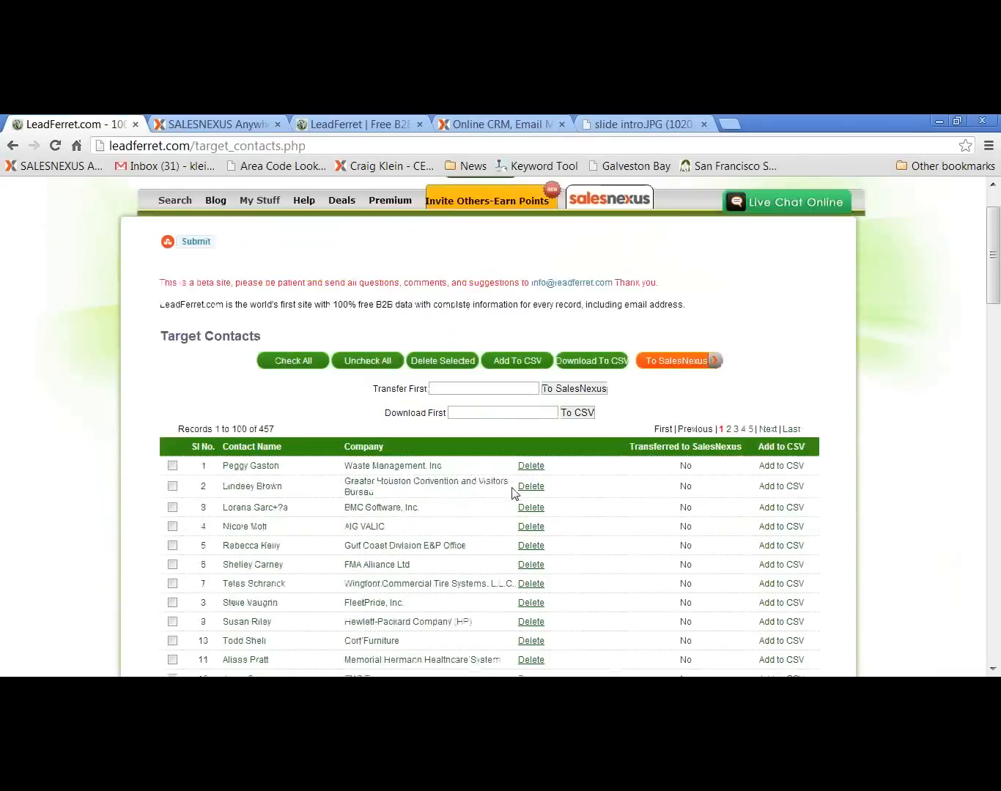
scroll(501, 434, "down", 1)
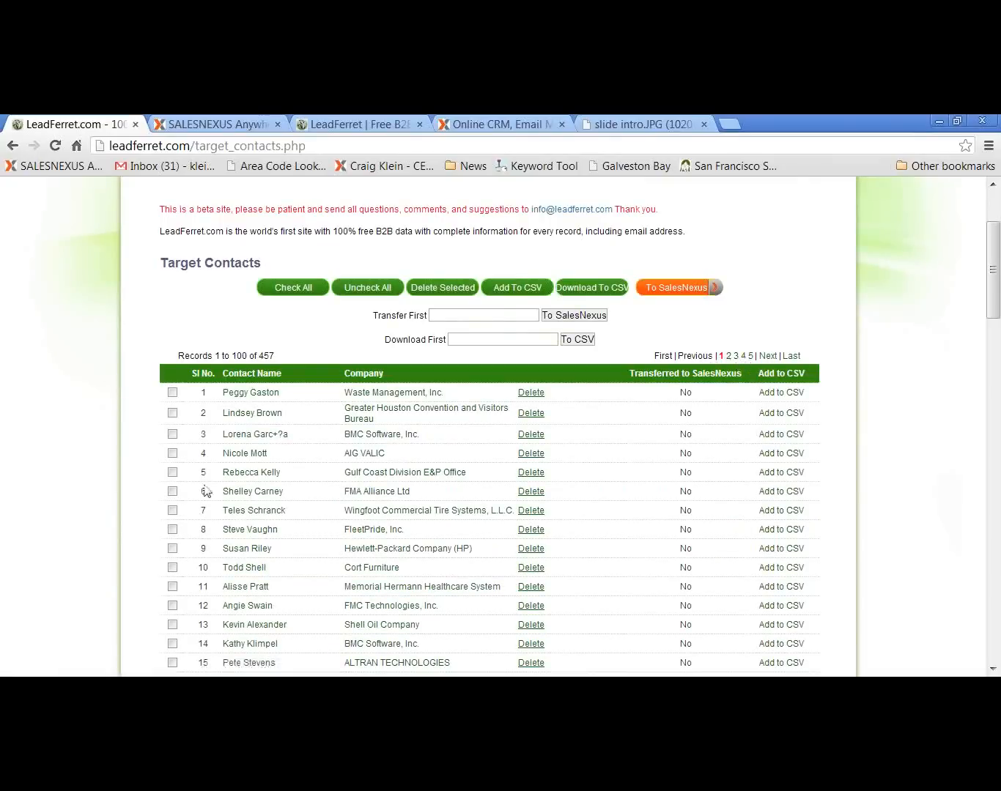
Request the transfer of the first 457 target contacts to SalesNexus
left_click(462, 315)
type("457")
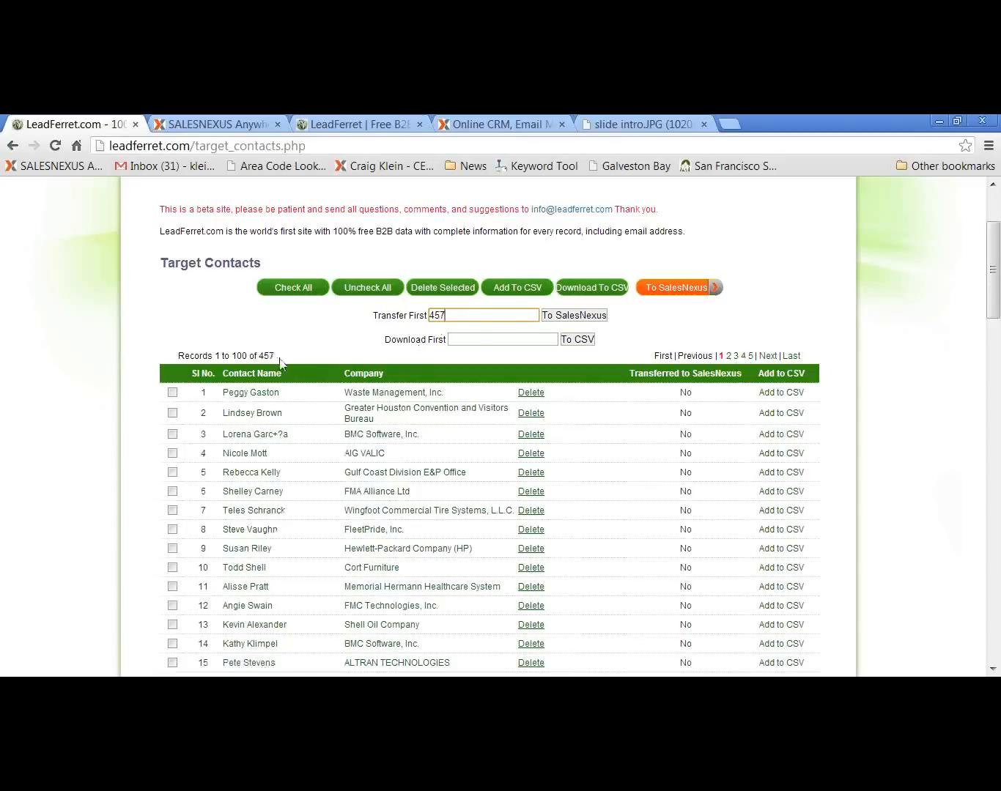
left_click(575, 322)
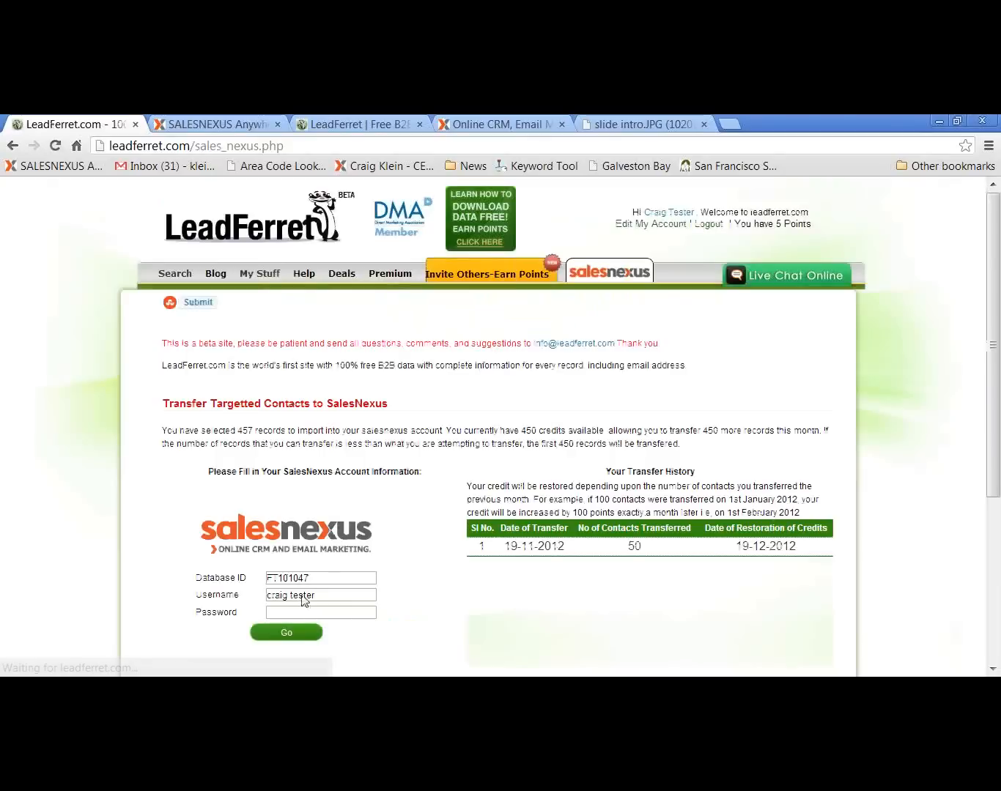
Enter the SalesNexus account password and submit the account information to run the contact transfer
left_click(307, 613)
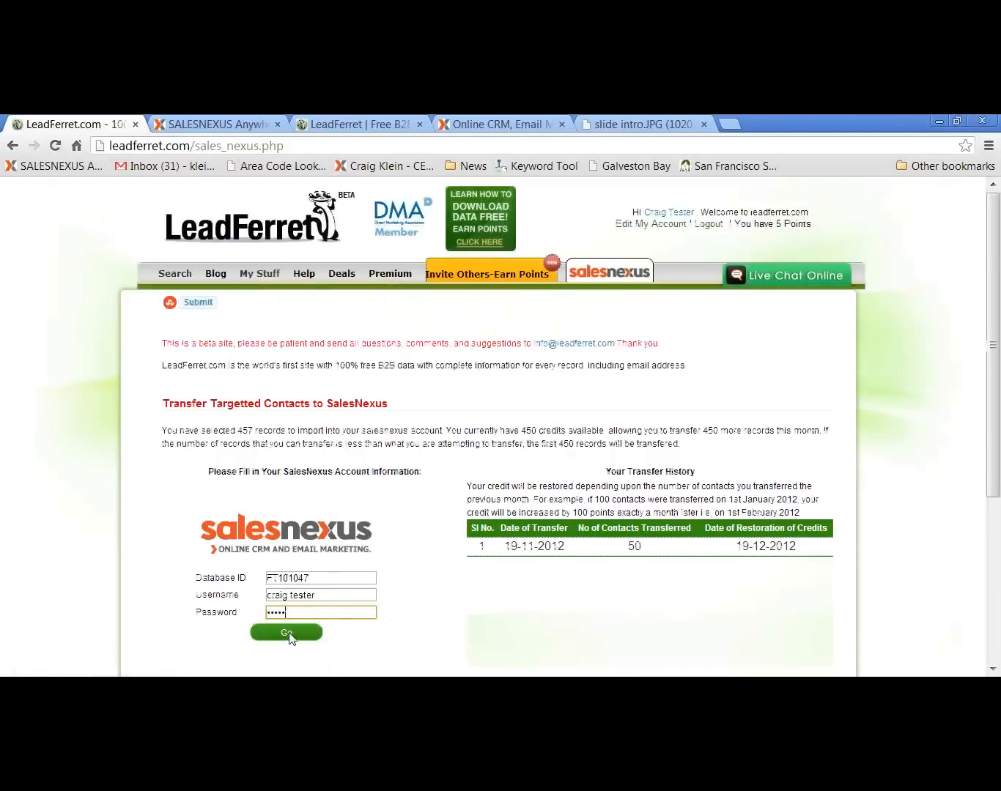
left_click(288, 634)
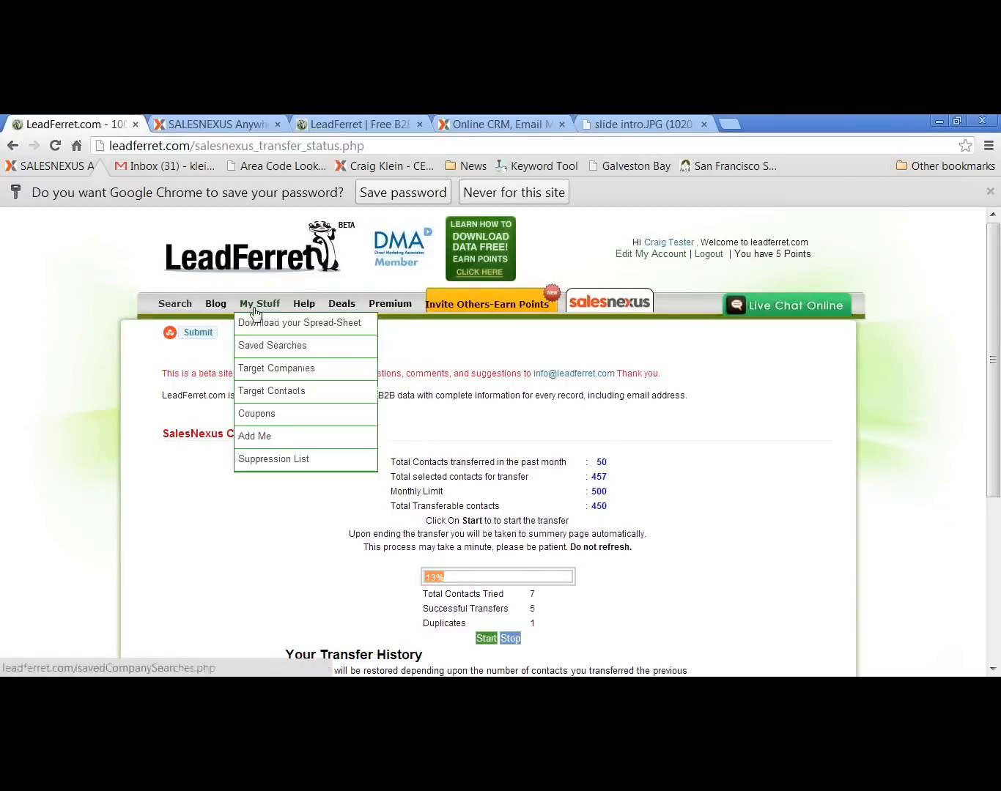
mouse_move(186, 320)
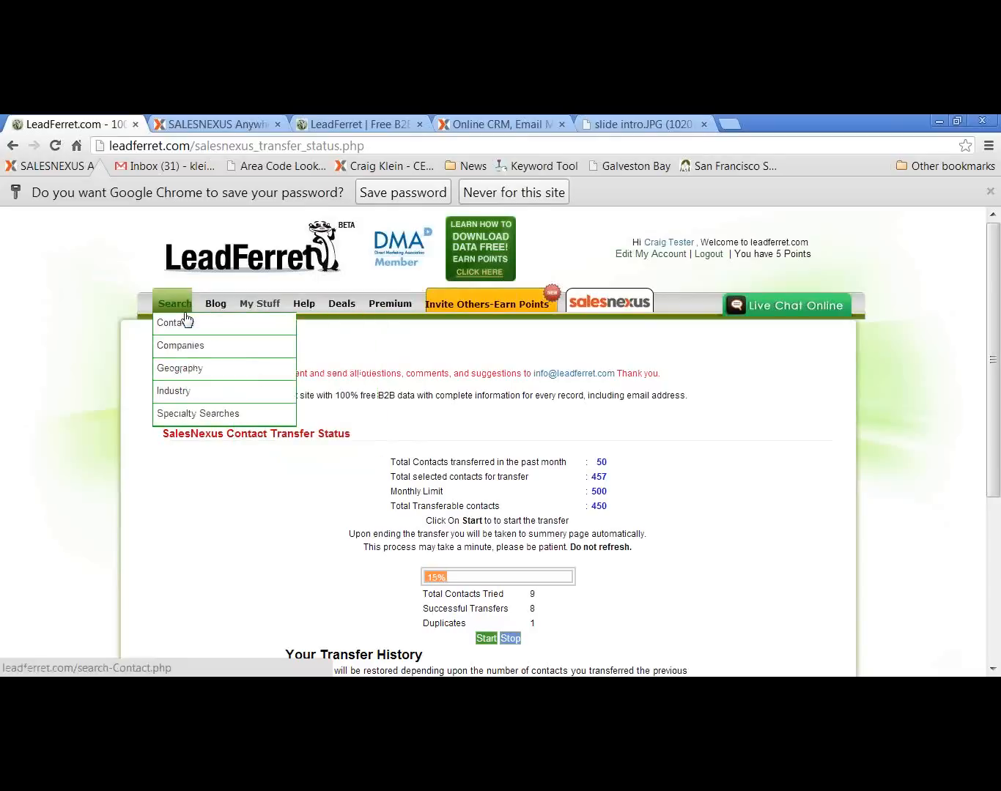